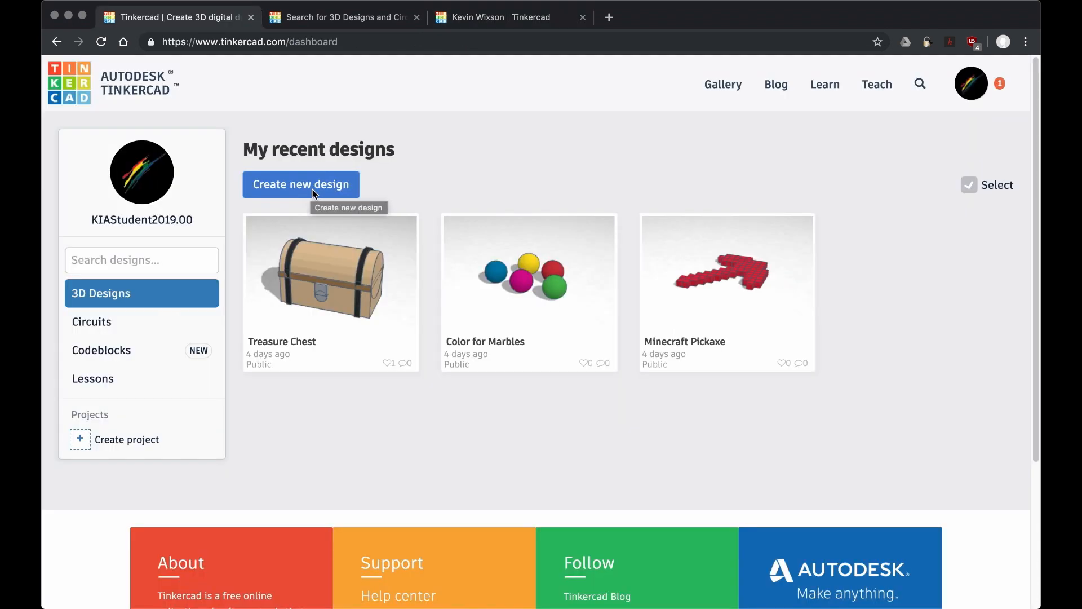
Create a new 3D design and place a solid cylinder near the middle of the workplane
left_click(314, 192)
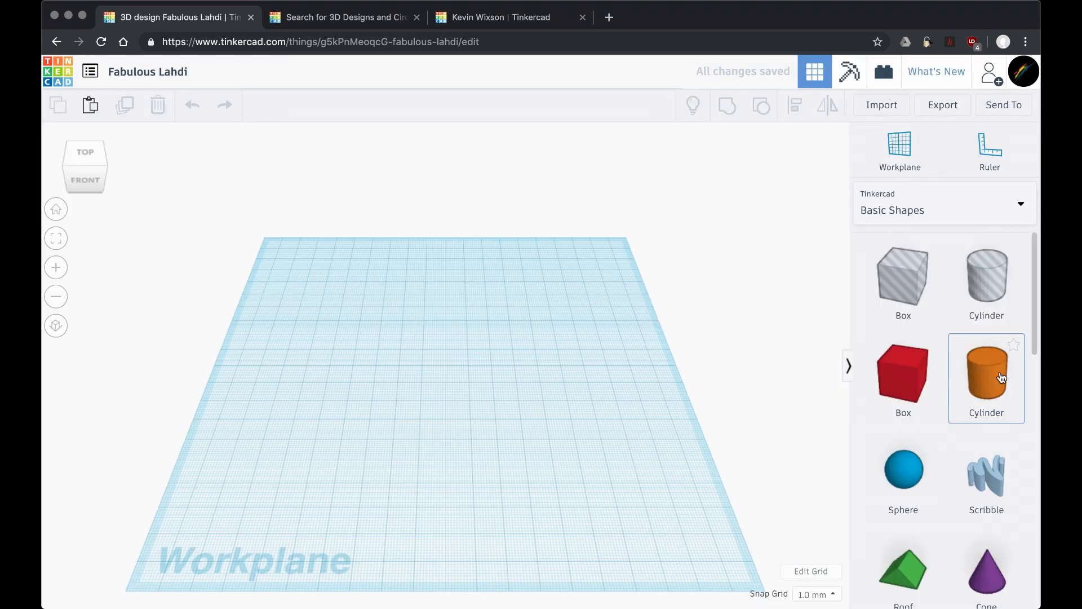
left_click_drag(1002, 378, 450, 346)
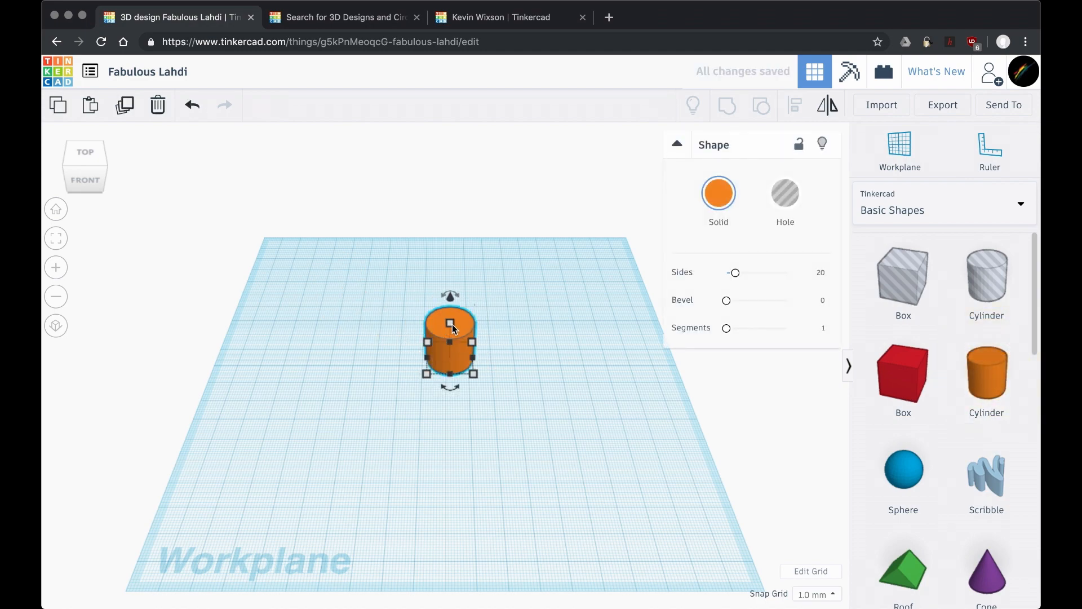
Flatten the cylinder into a disc 5 mm high
scroll(452, 326, "down", 2)
scroll(452, 326, "up", 4)
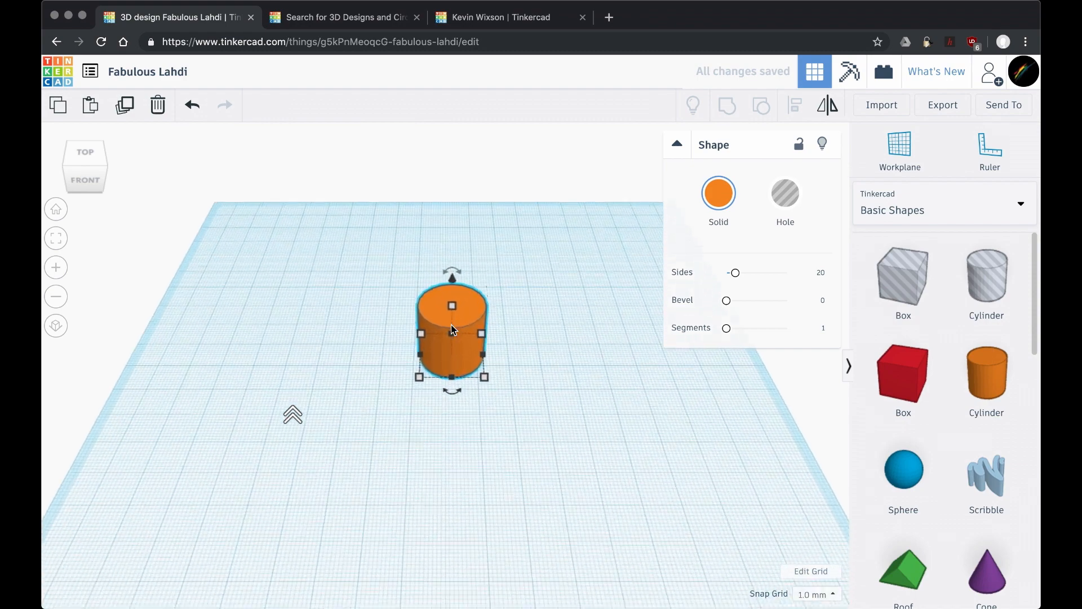
scroll(451, 323, "up", 4)
scroll(454, 310, "down", 2)
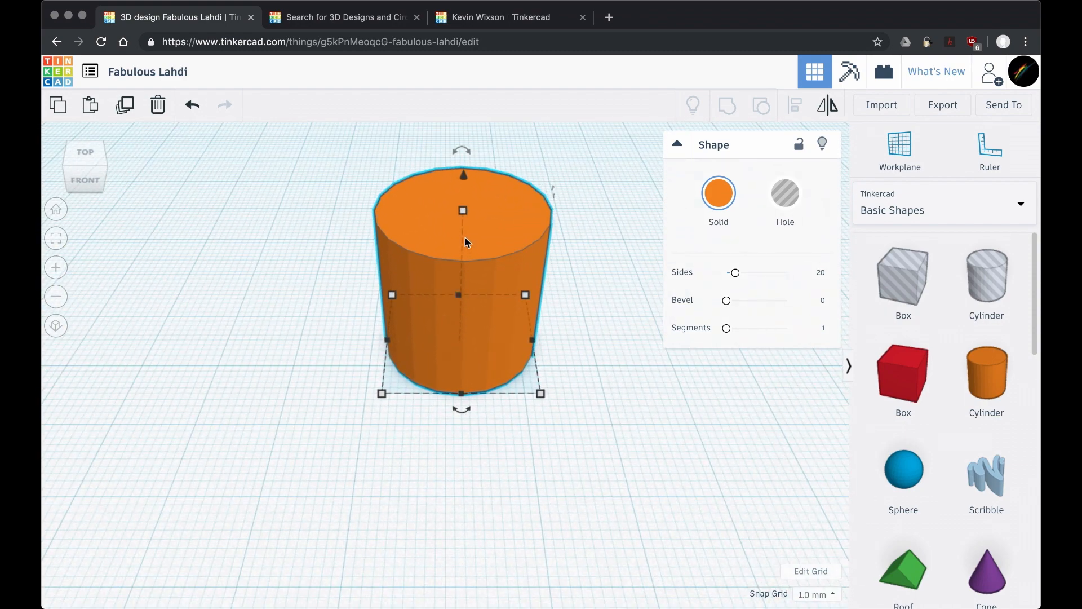
left_click_drag(464, 211, 461, 317)
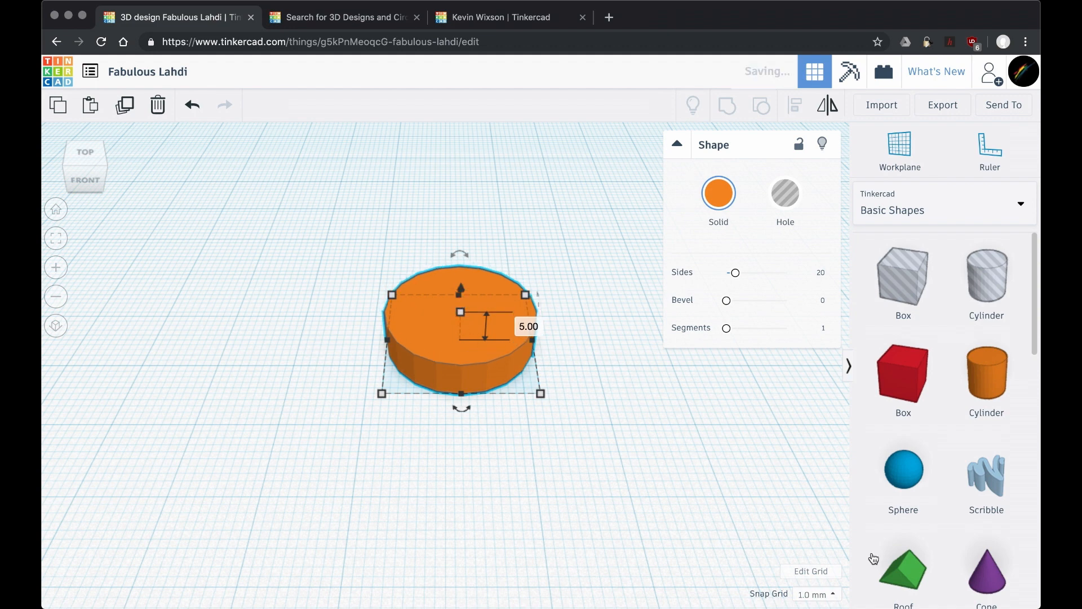
left_click(567, 463)
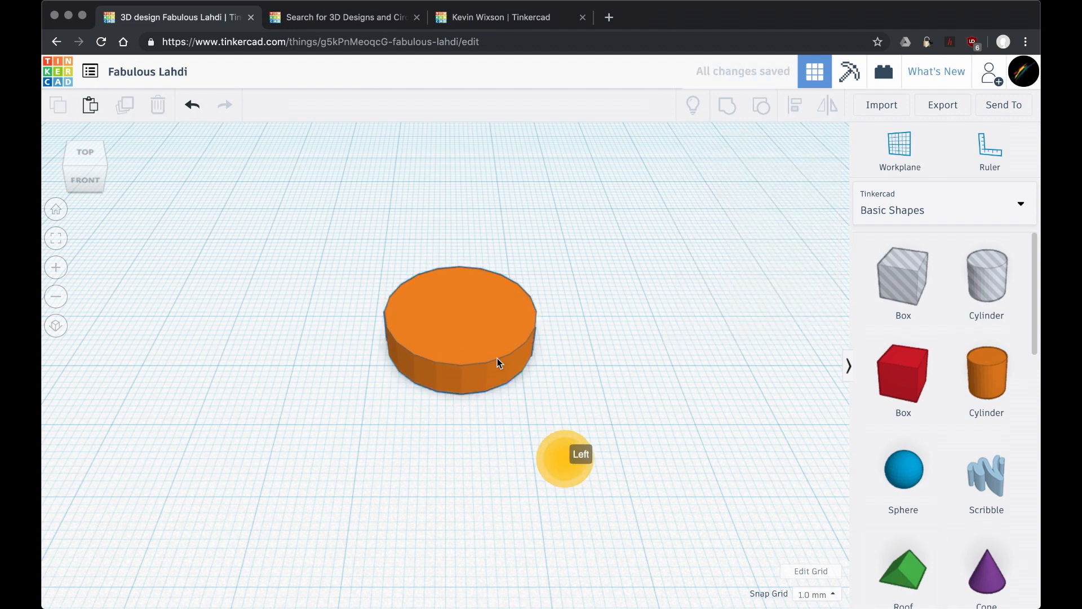
Stretch the disc sideways to 42 mm wide and recolour it light grey
left_click(487, 346)
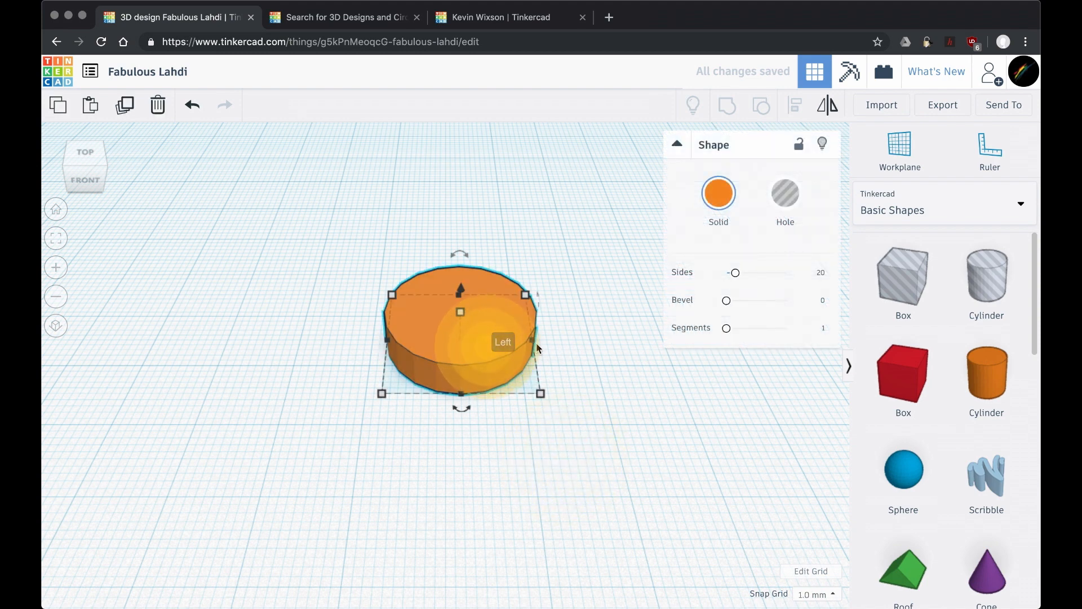
left_click_drag(533, 340, 711, 375)
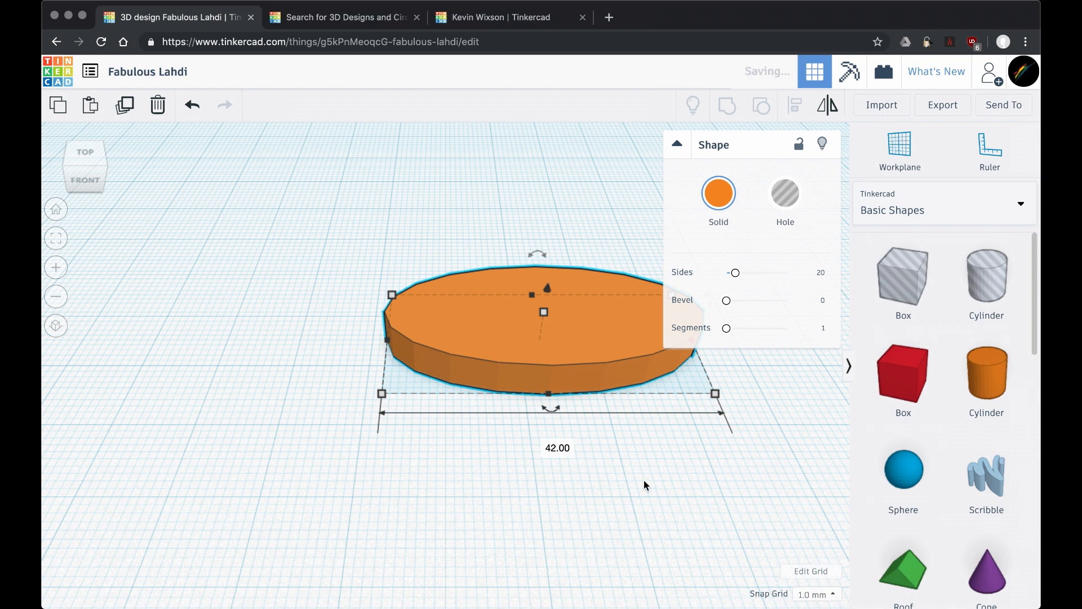
left_click(722, 197)
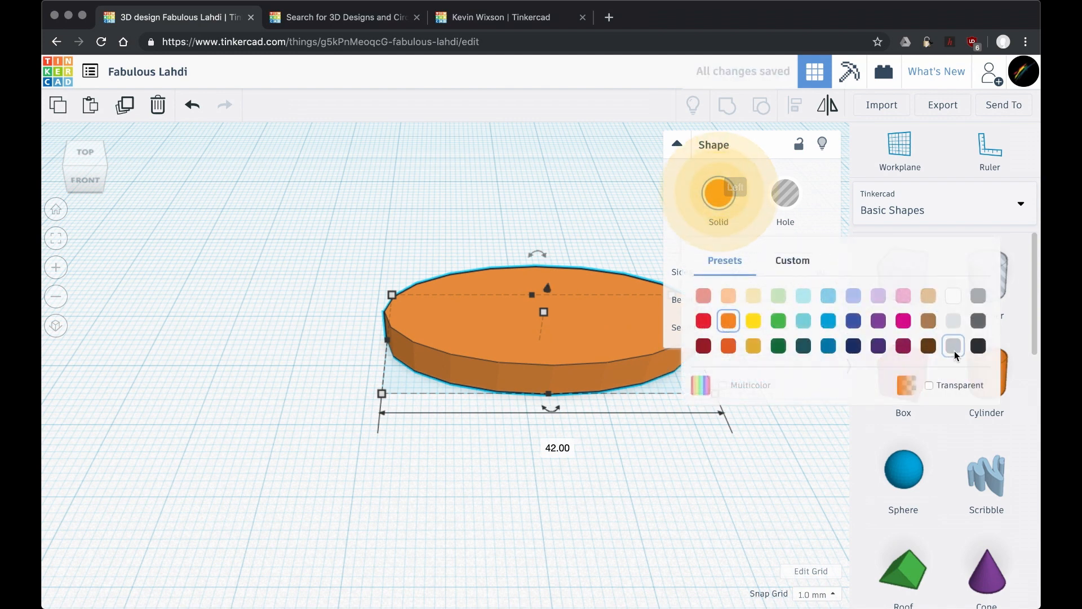
left_click(953, 346)
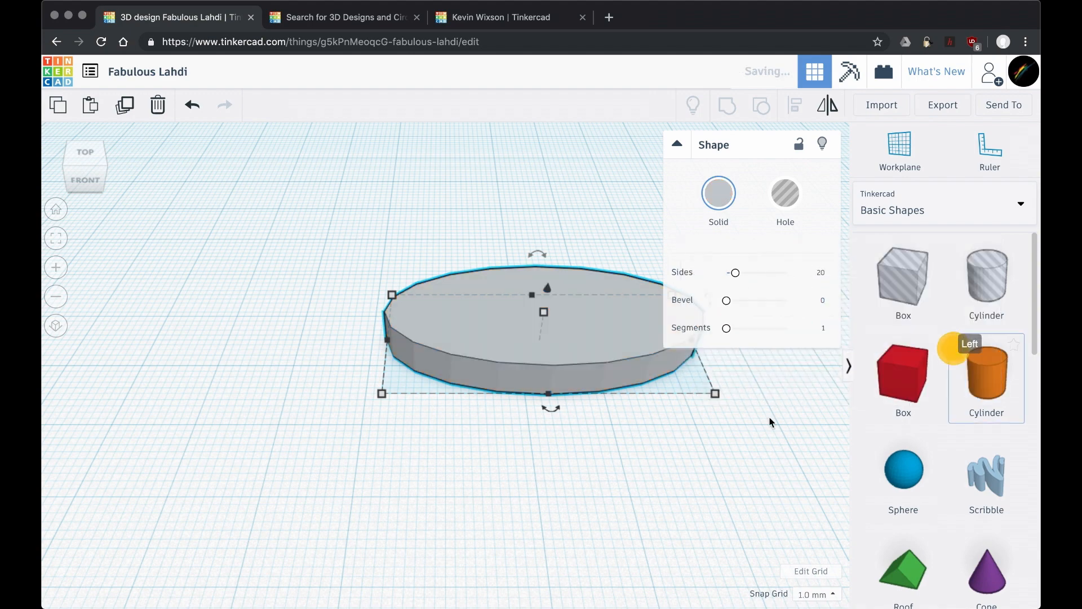
left_click(646, 437)
Duplicate the grey oval disc in place and rotate the copy 90° on the workplane
middle_click_drag(720, 423, 558, 423)
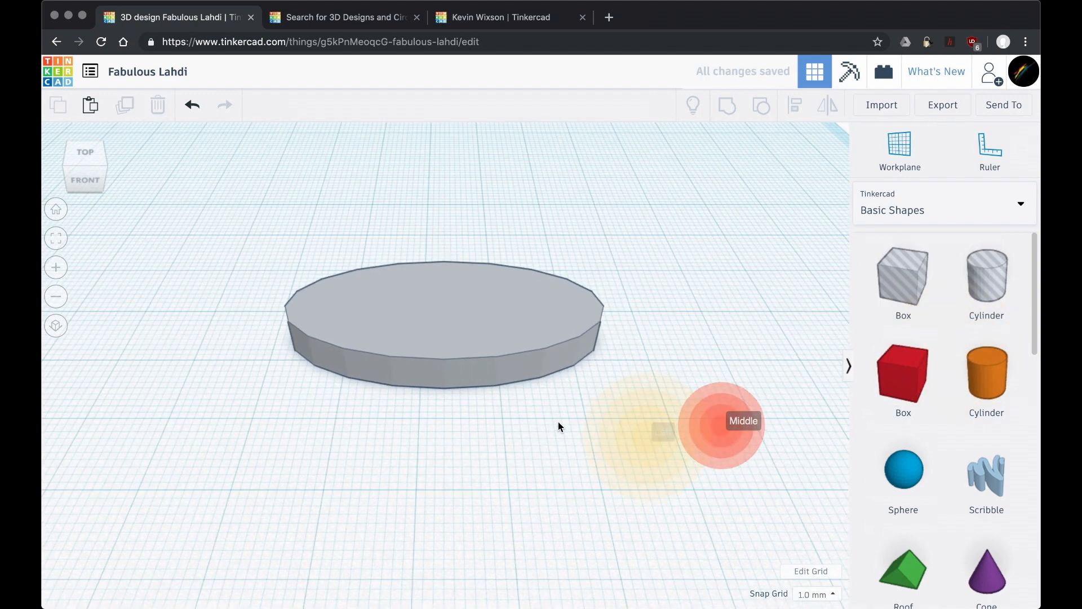
left_click(468, 325)
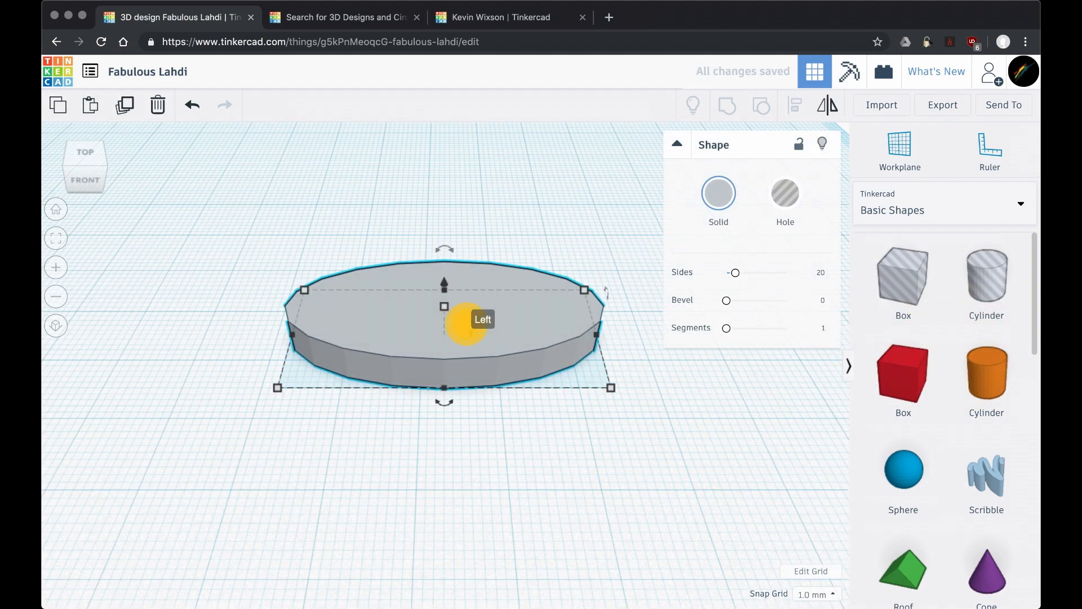
left_click(130, 113)
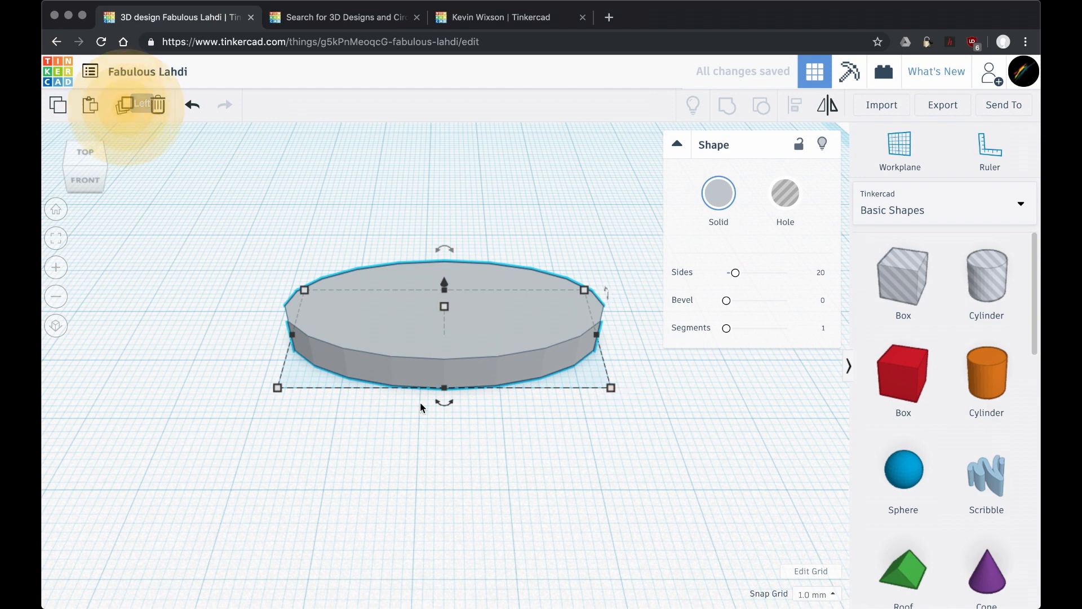
mouse_move(444, 409)
left_click_drag(446, 408, 271, 356)
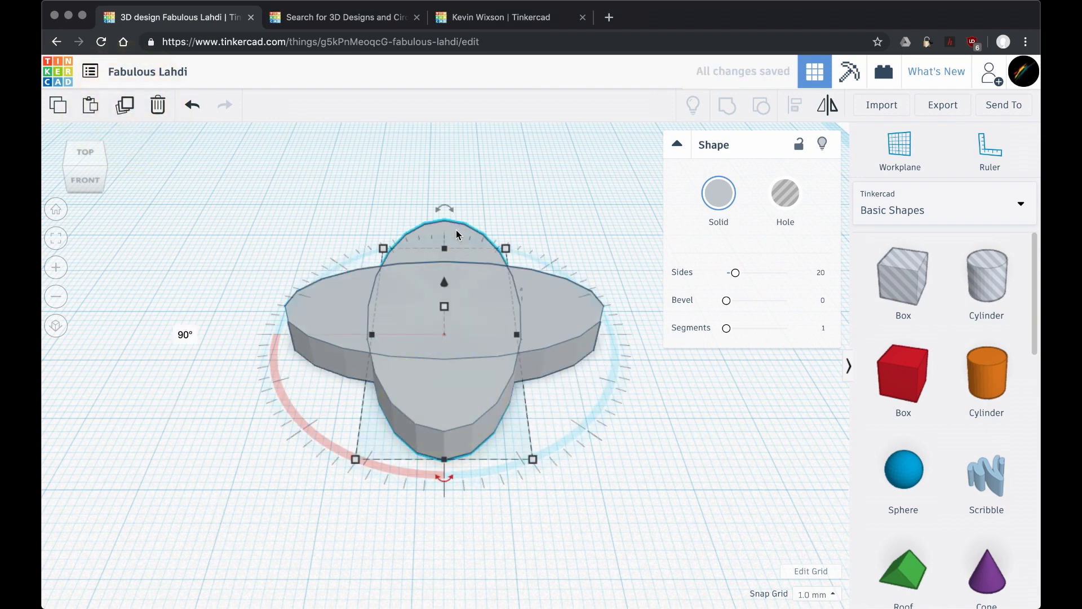
Move the rotated copy forward so it partly overlaps the wide disc, and resize it to 32 mm long and somewhat wider
left_click_drag(456, 229, 460, 495)
left_click_drag(444, 569, 454, 483)
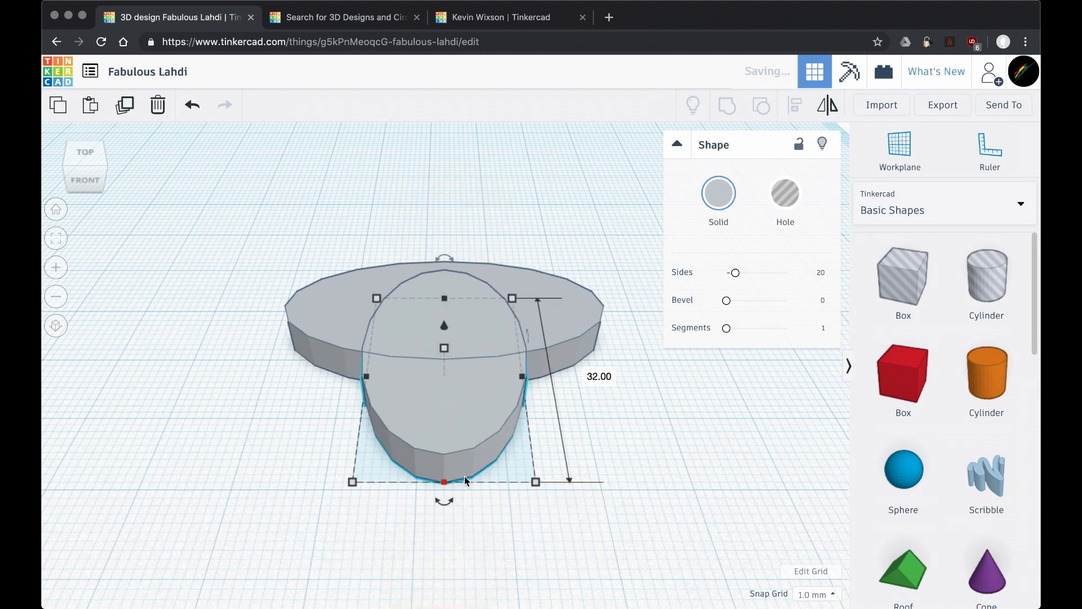
left_click_drag(523, 377, 564, 382)
left_click_drag(365, 388, 425, 406)
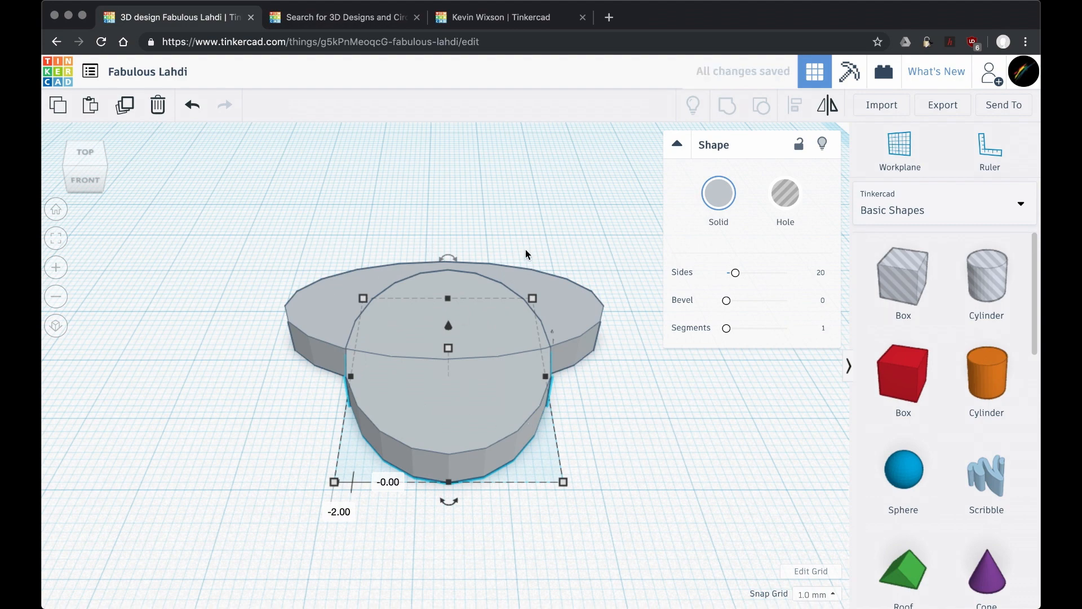
right_click_drag(536, 238, 541, 371)
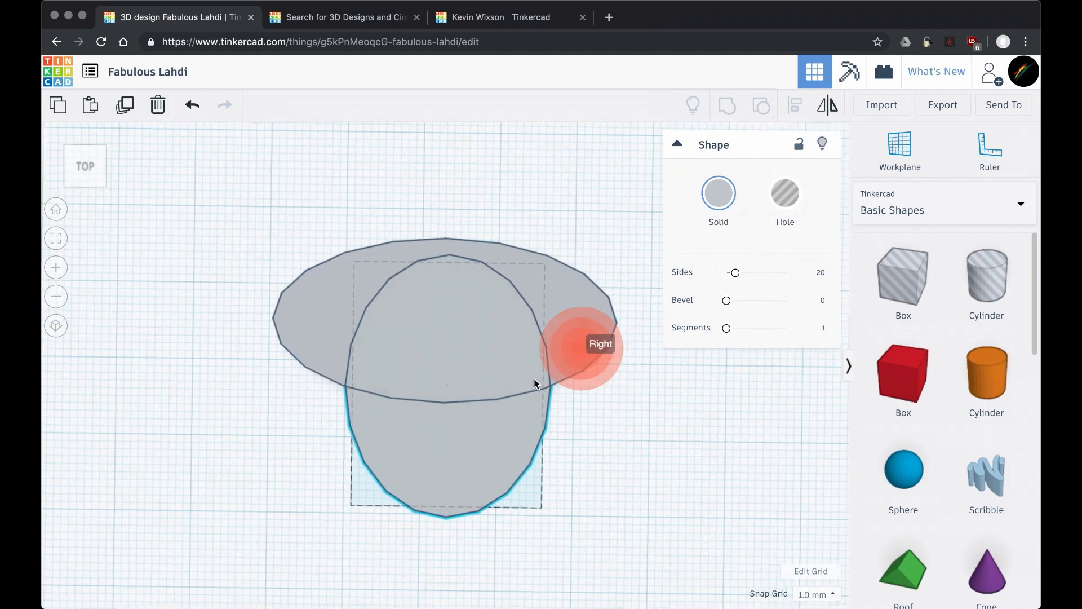
right_click_drag(544, 332, 629, 417)
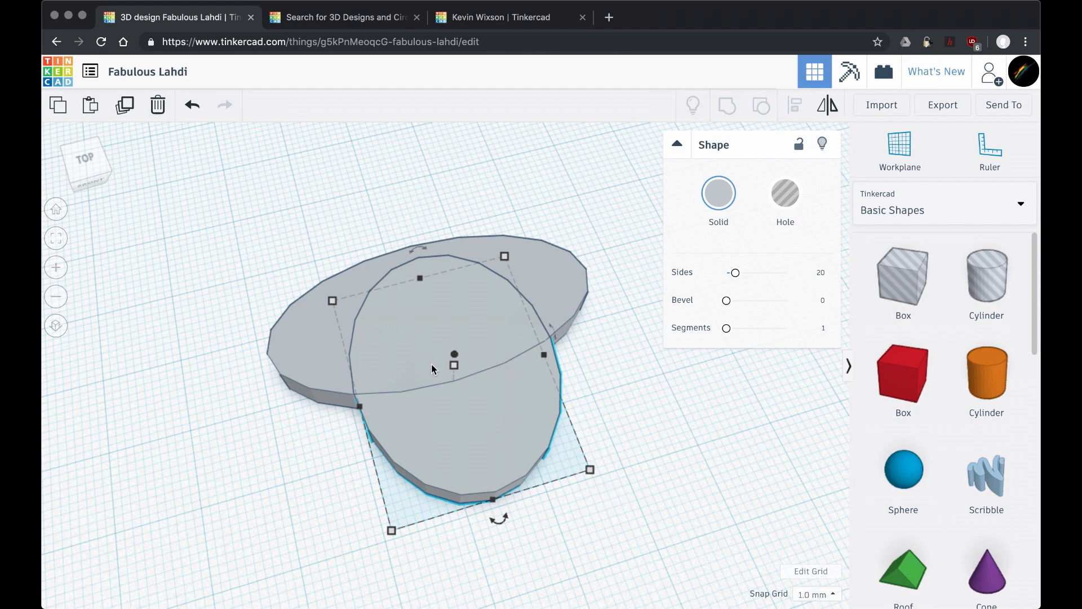
left_click(627, 367)
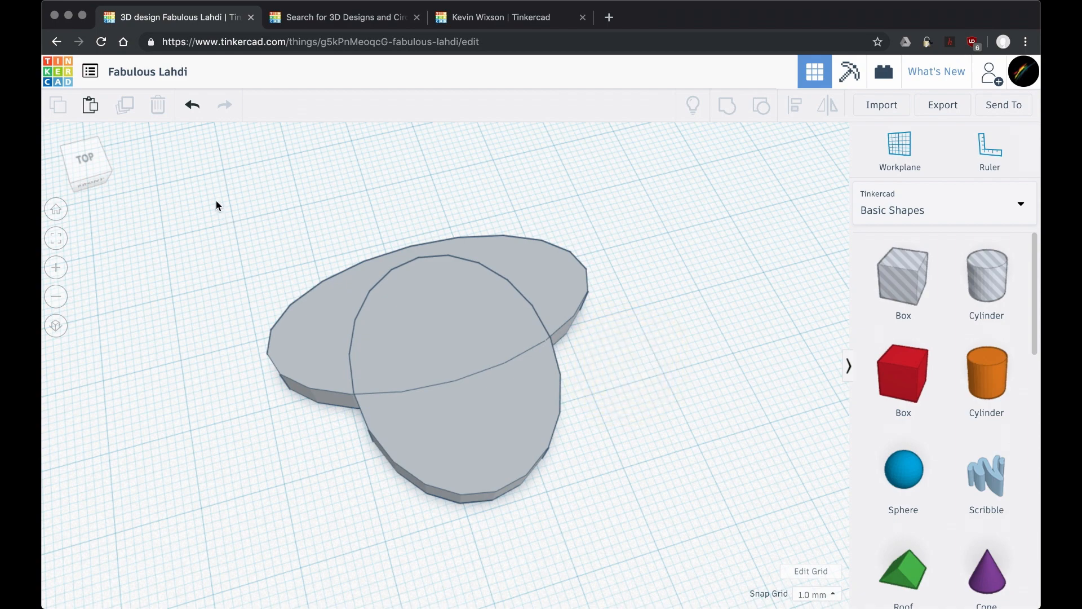
Group the two overlapping oval discs into a single shape
left_click_drag(218, 187, 671, 560)
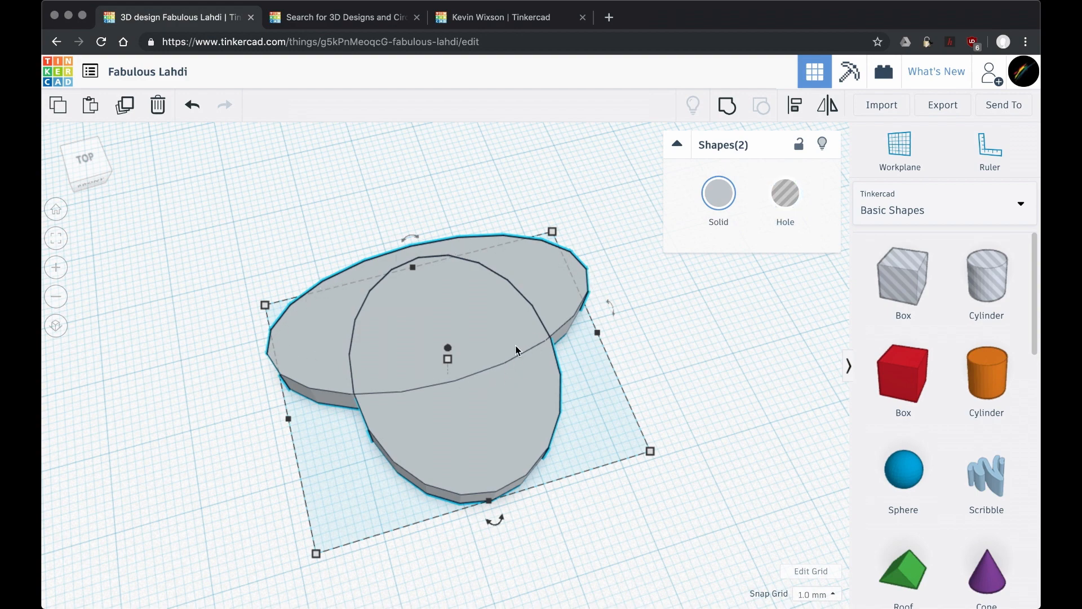
left_click(731, 117)
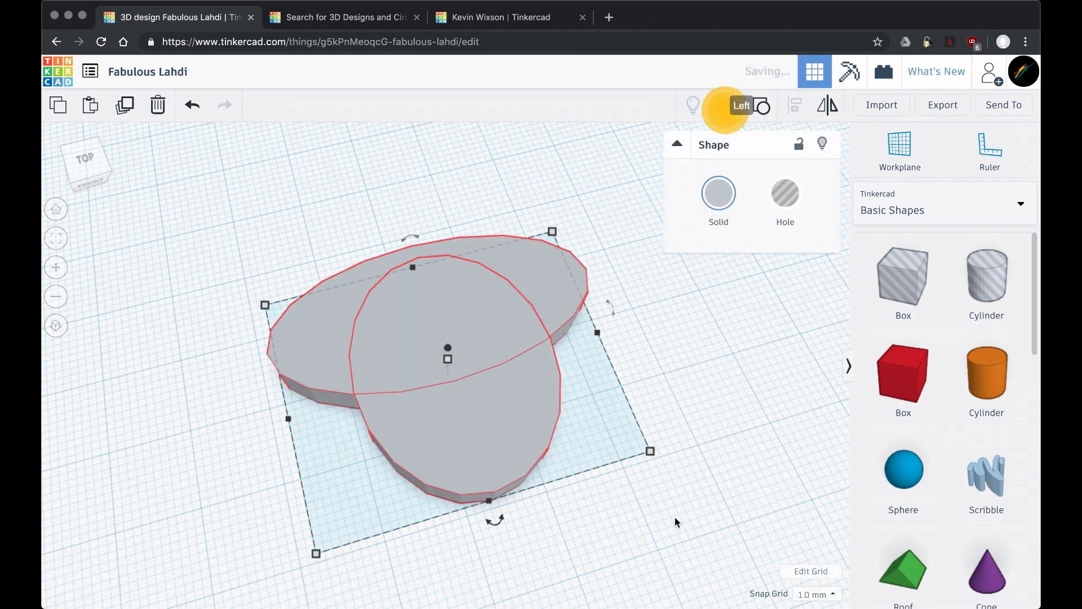
left_click(711, 347)
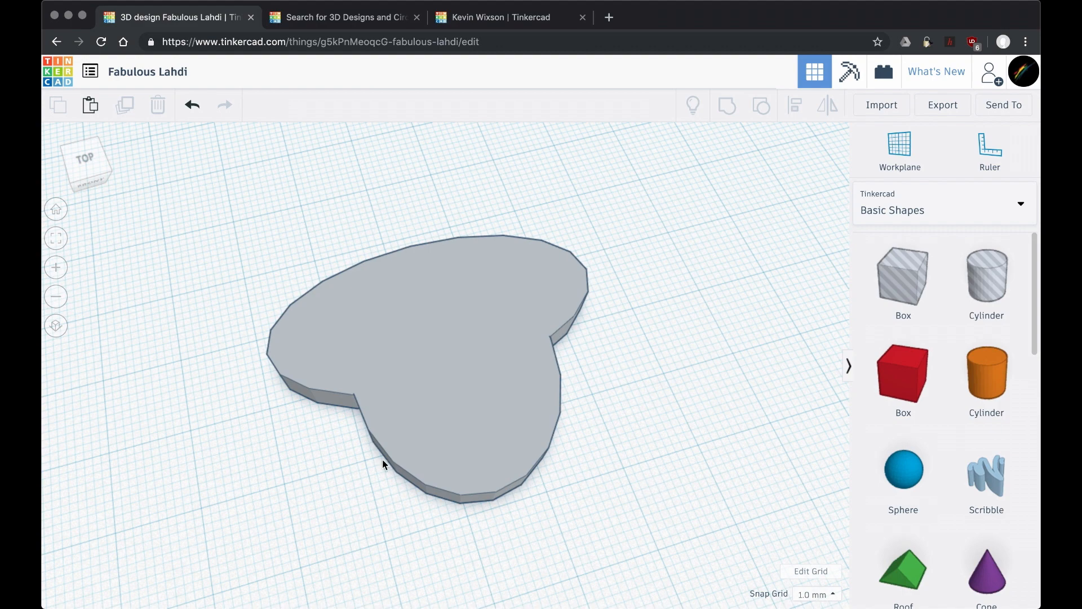
Ungroup the combined shape back into its two separate discs
left_click(504, 399)
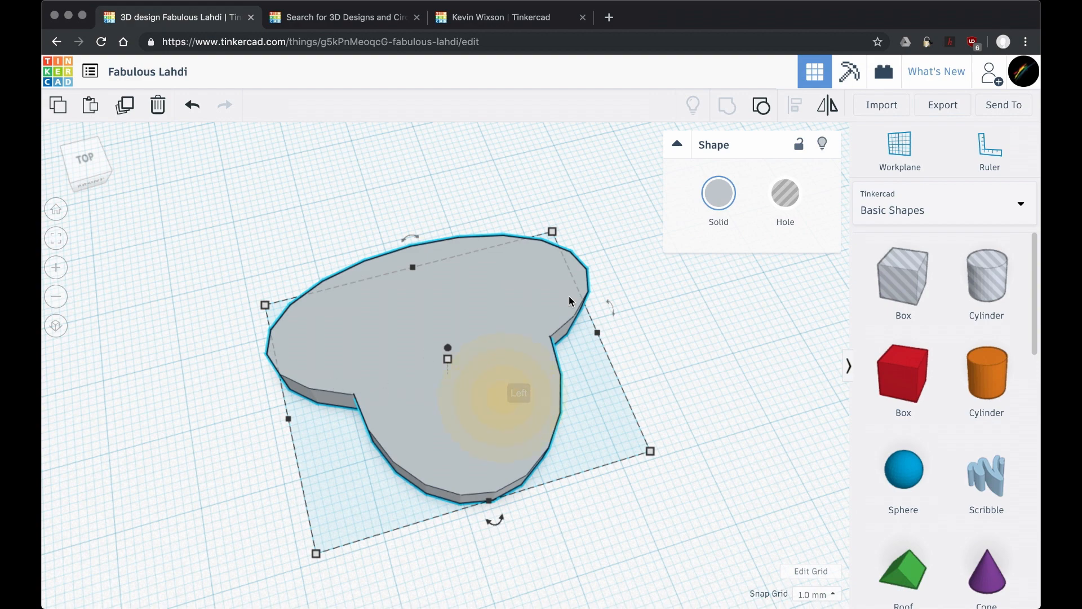
left_click(770, 114)
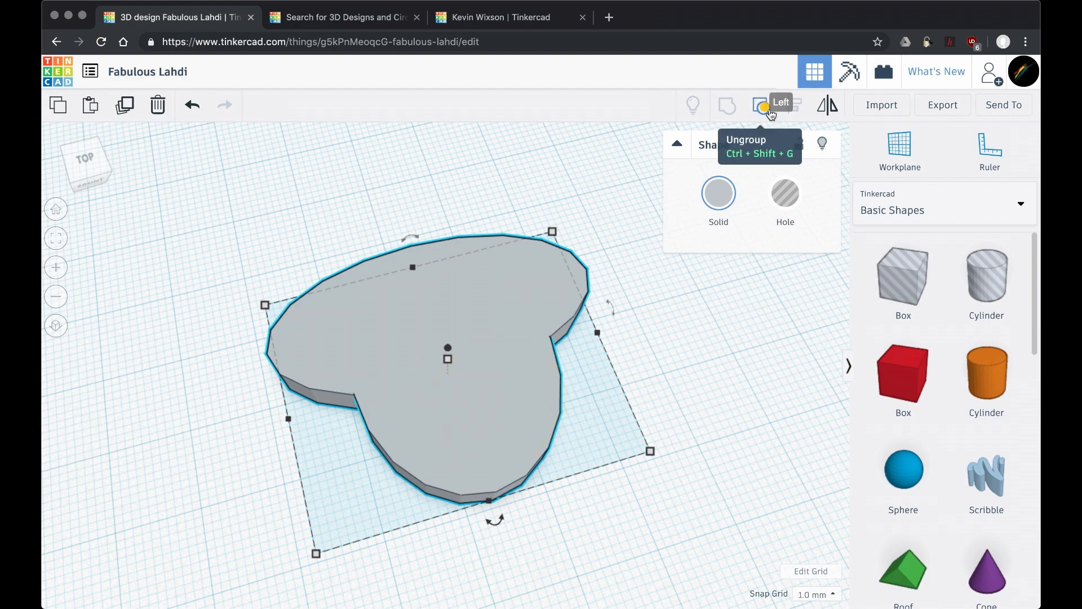
left_click(686, 384)
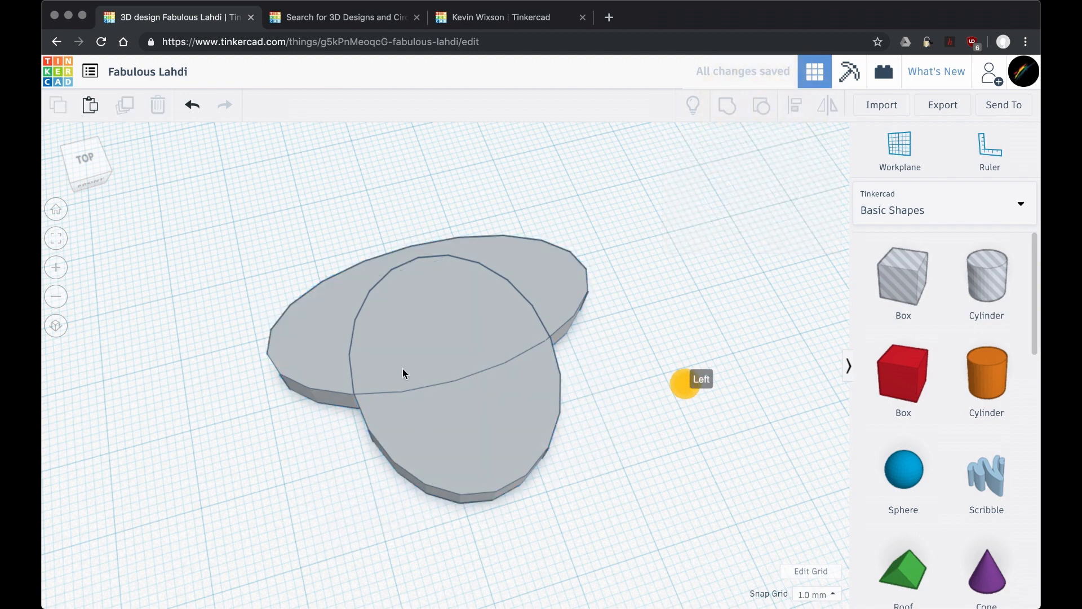
Duplicate the wide oval disc and resize the copy into a small oval cylinder about 13 mm wide and 15 mm tall
left_click(285, 357)
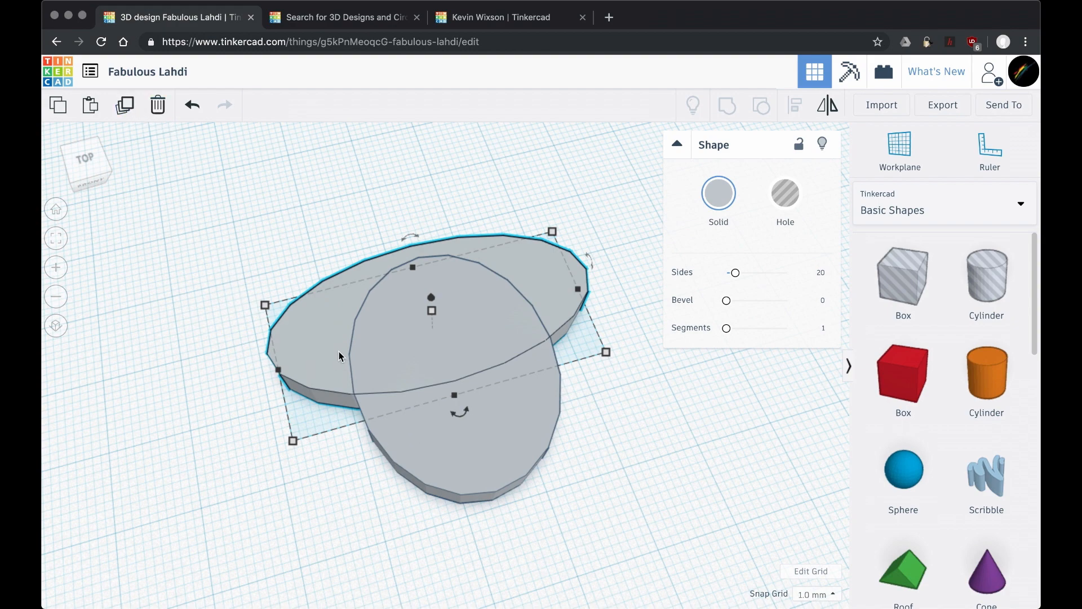
left_click(128, 106)
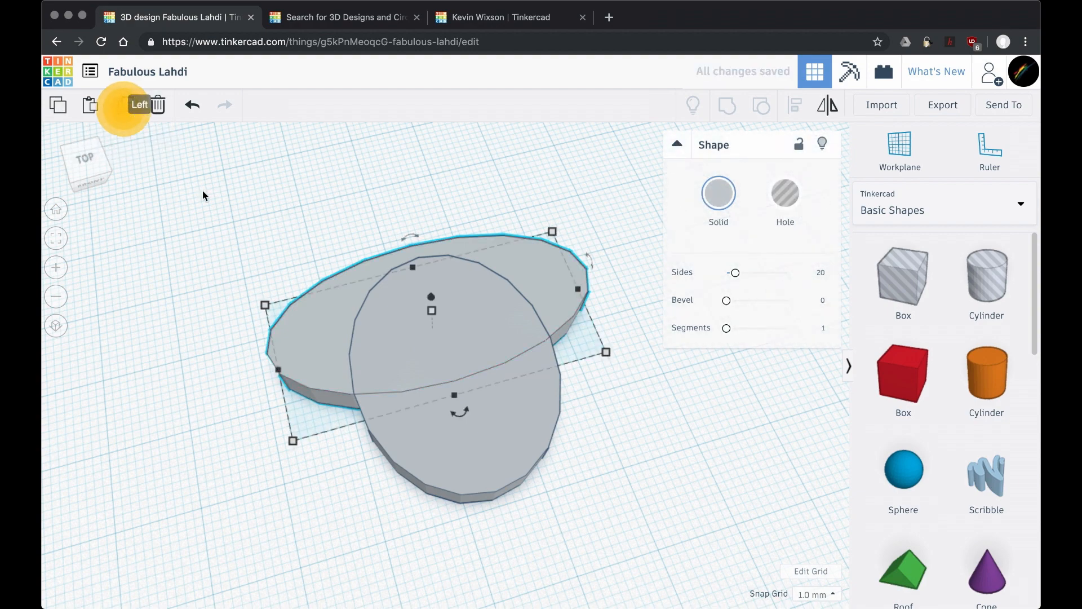
left_click_drag(434, 309, 431, 271)
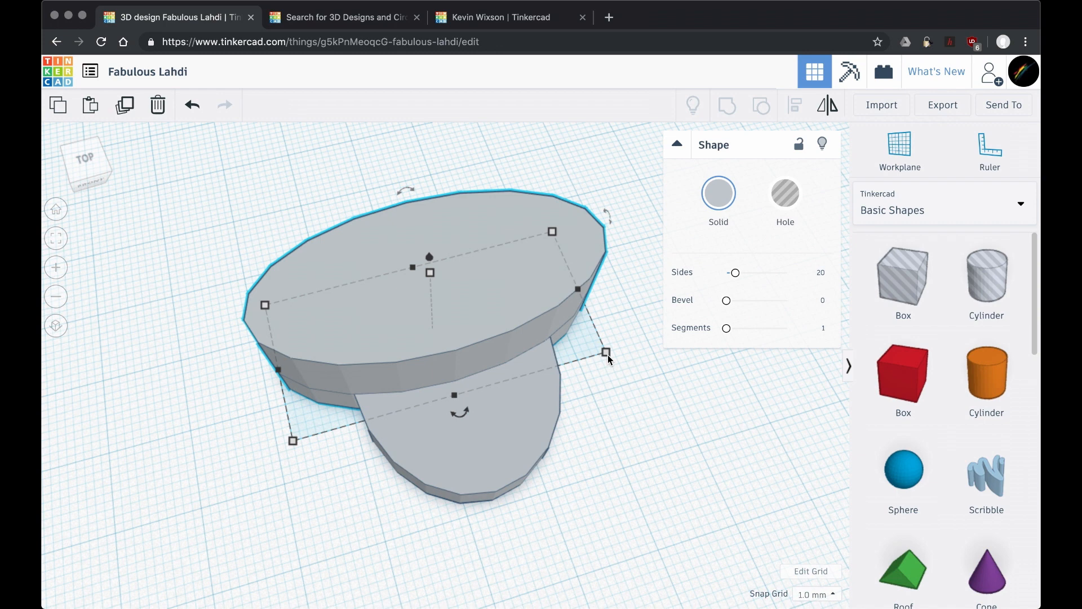
left_click_drag(607, 354, 289, 263, "shift")
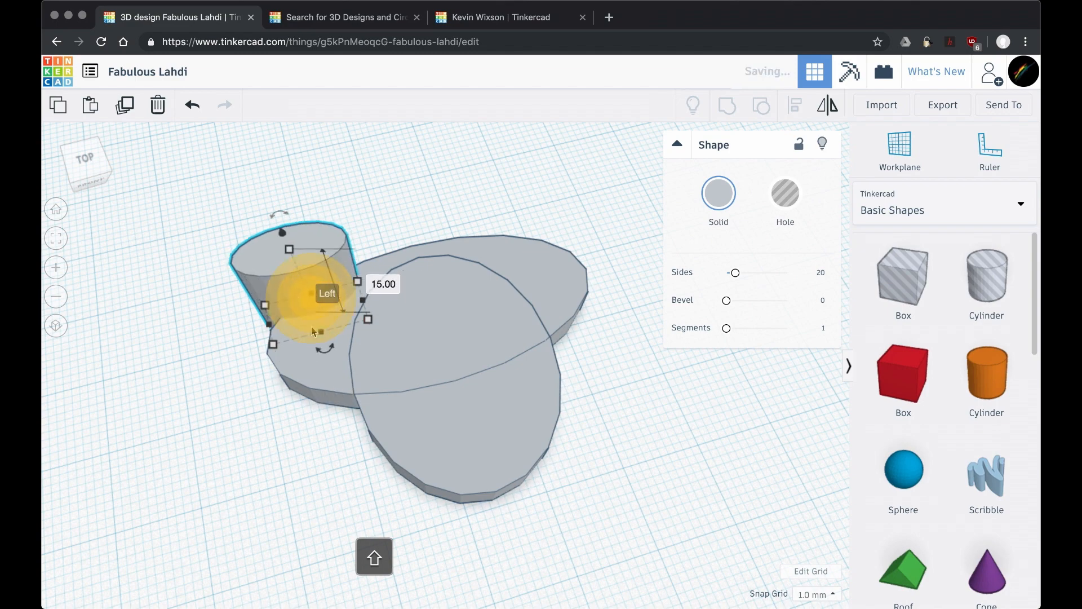
Move the small oval cylinder 6 mm inward and 7 mm forward onto the wide disc's end, and make it slightly narrower
middle_click_drag(323, 396, 360, 458)
mouse_move(341, 480)
right_mouse_down()
mouse_move(513, 377)
mouse_move(516, 425)
mouse_move(442, 455)
mouse_move(347, 452)
mouse_move(340, 488)
right_mouse_up()
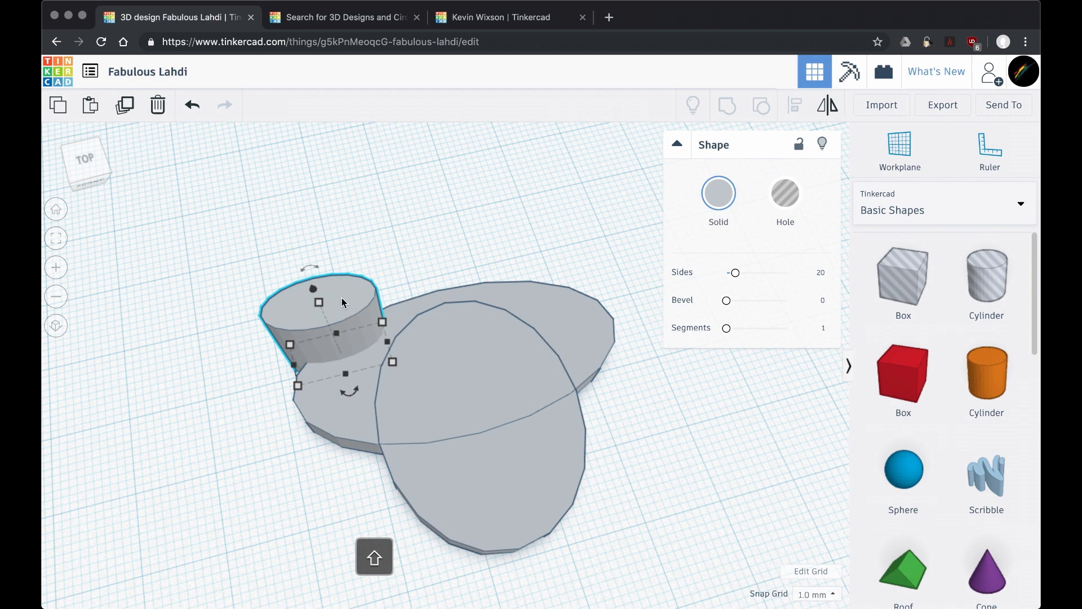
left_click_drag(342, 297, 405, 341)
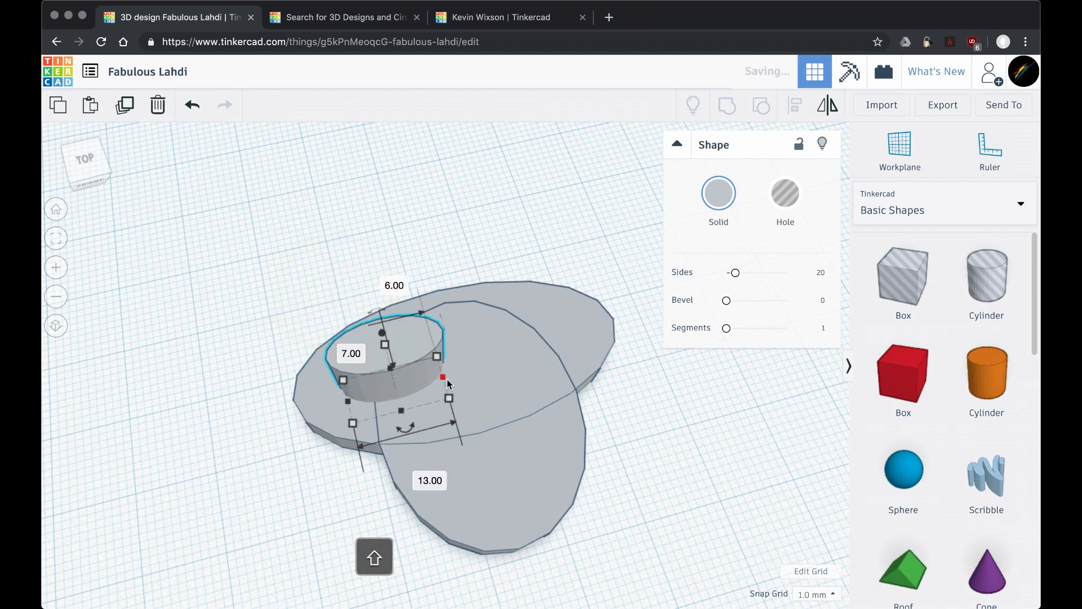
left_click_drag(448, 379, 425, 383)
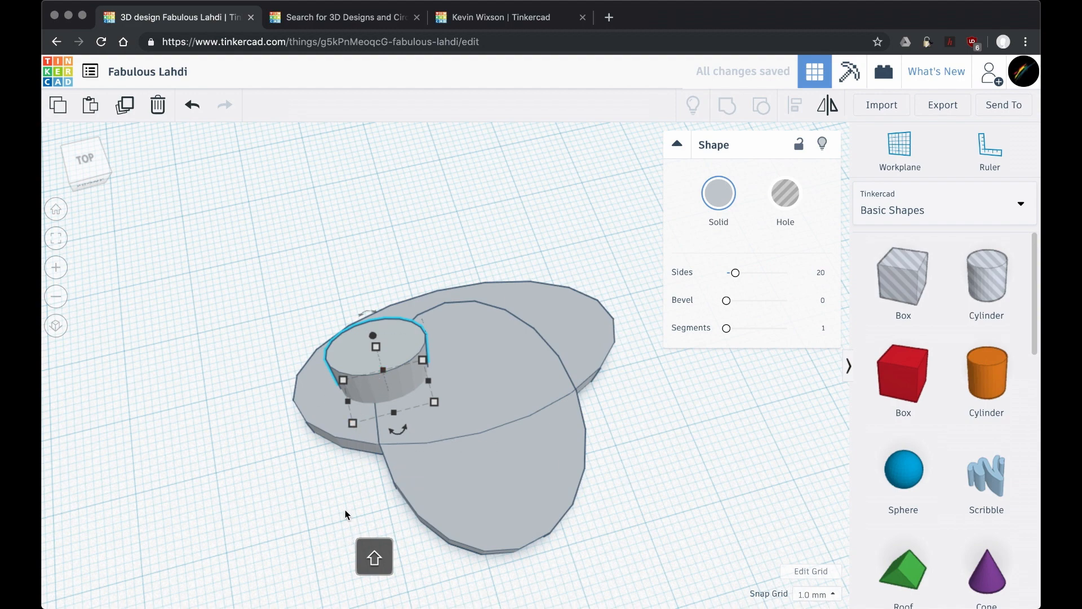
Lower the small oval cylinder 5 mm so that it runs completely through the wide disc
right_click_drag(346, 511, 478, 431)
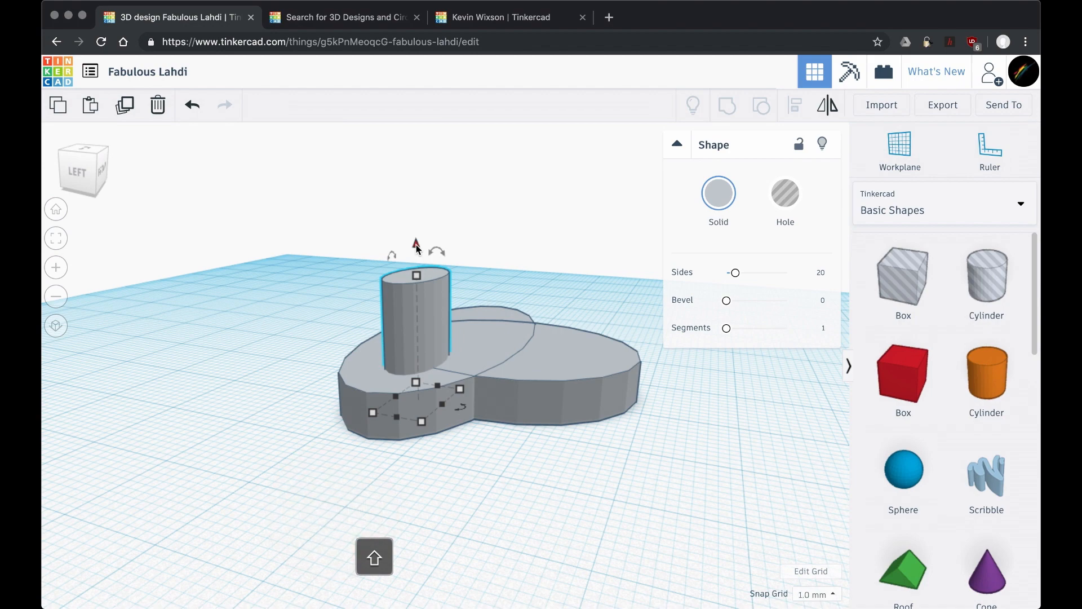
left_click_drag(416, 245, 417, 289)
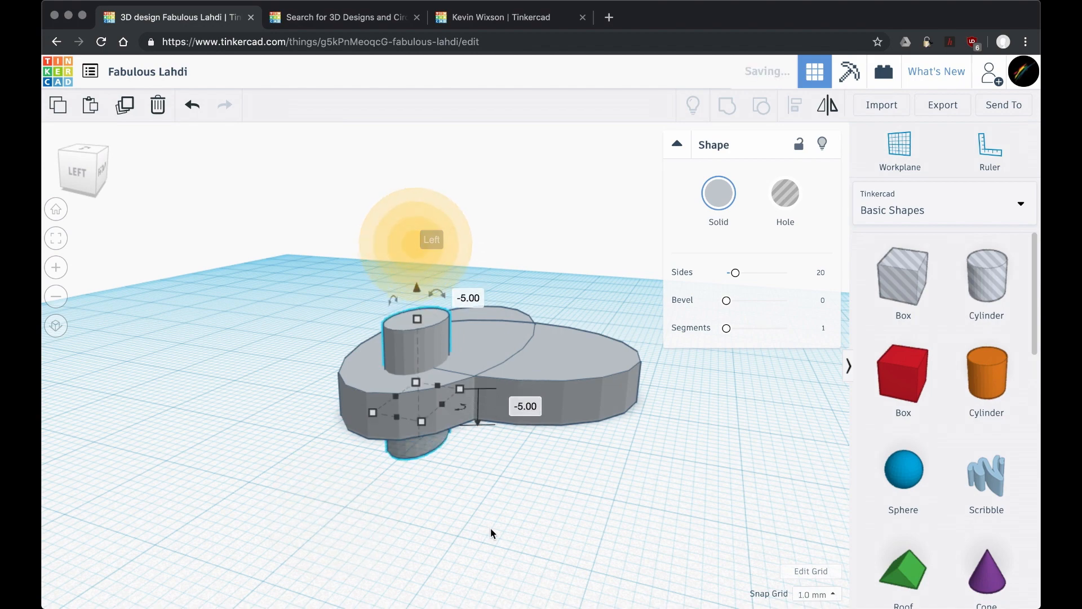
mouse_move(496, 538)
right_mouse_down()
mouse_move(519, 490)
mouse_move(480, 597)
mouse_move(513, 496)
mouse_move(435, 600)
right_mouse_up()
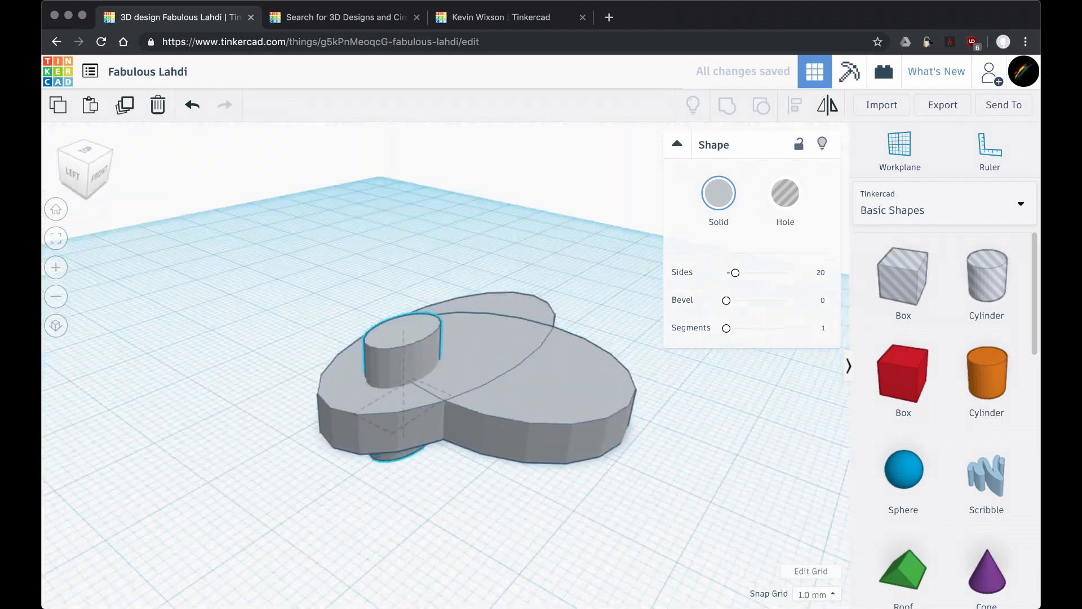
Duplicate the small oval cylinder and place the copy on the opposite end of the wide disc as a second eye
right_click_drag(599, 413, 597, 430)
right_click_drag(592, 432, 584, 440)
left_click(394, 373)
key("super+z")
left_click(124, 106)
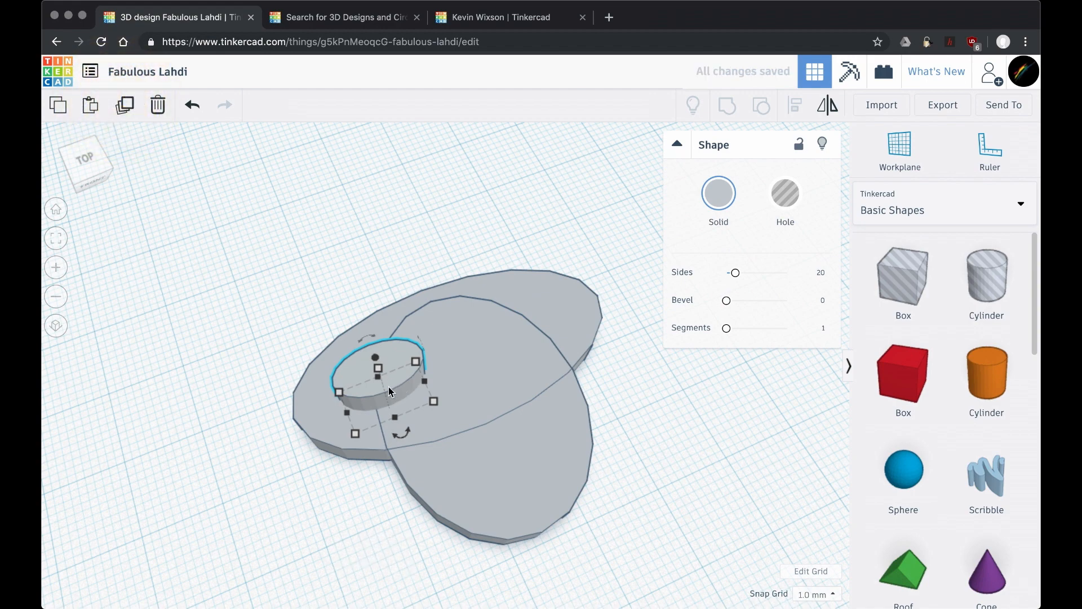
left_click_drag(389, 386, 526, 306)
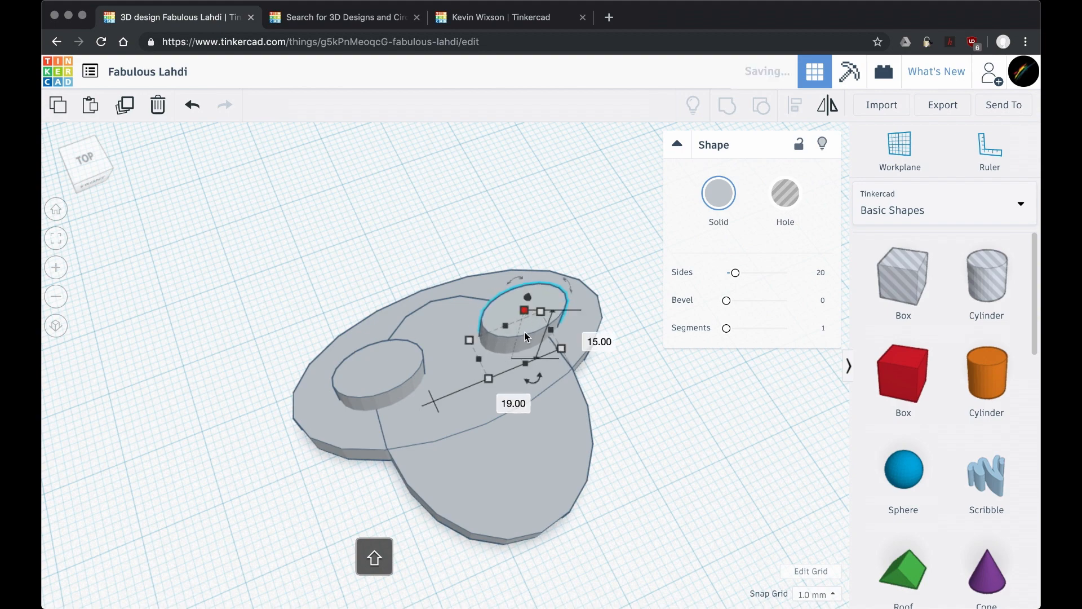
left_click(709, 411)
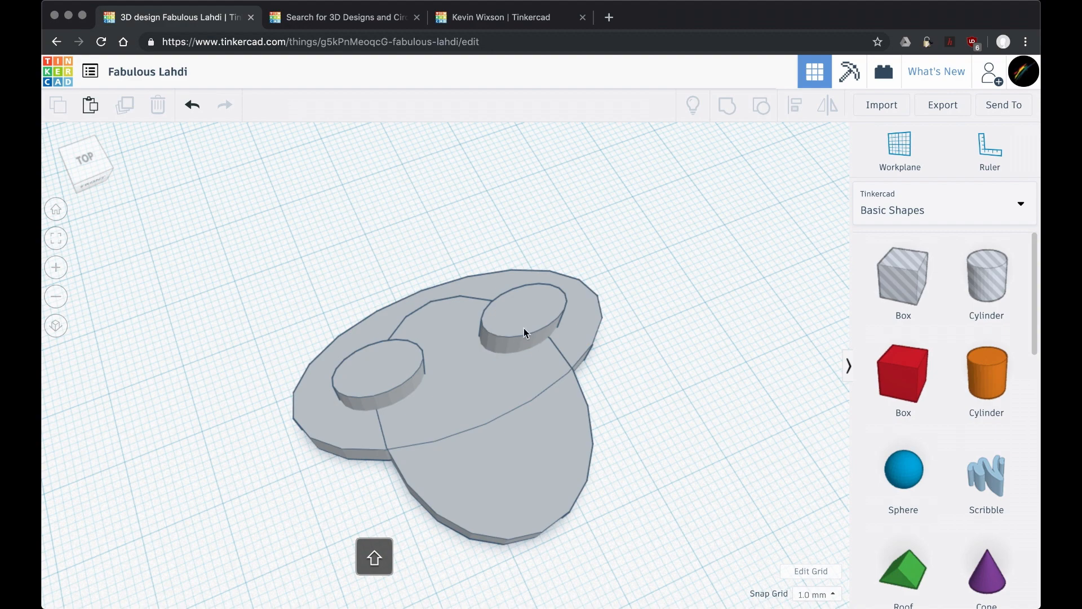
Turn both small oval cylinders on the wide disc into holes
left_click(383, 375)
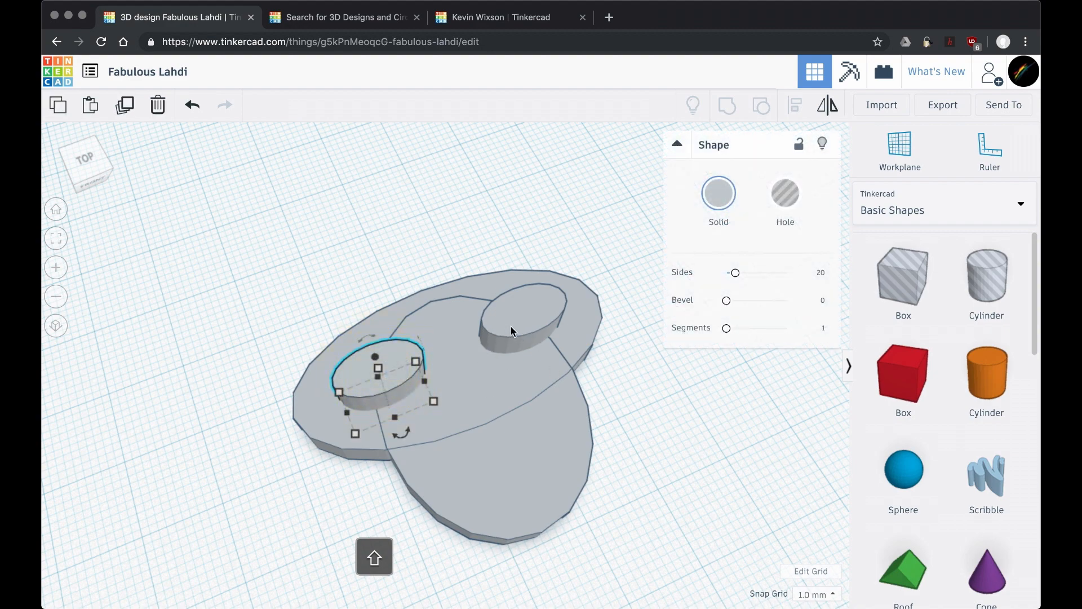
left_click(794, 204)
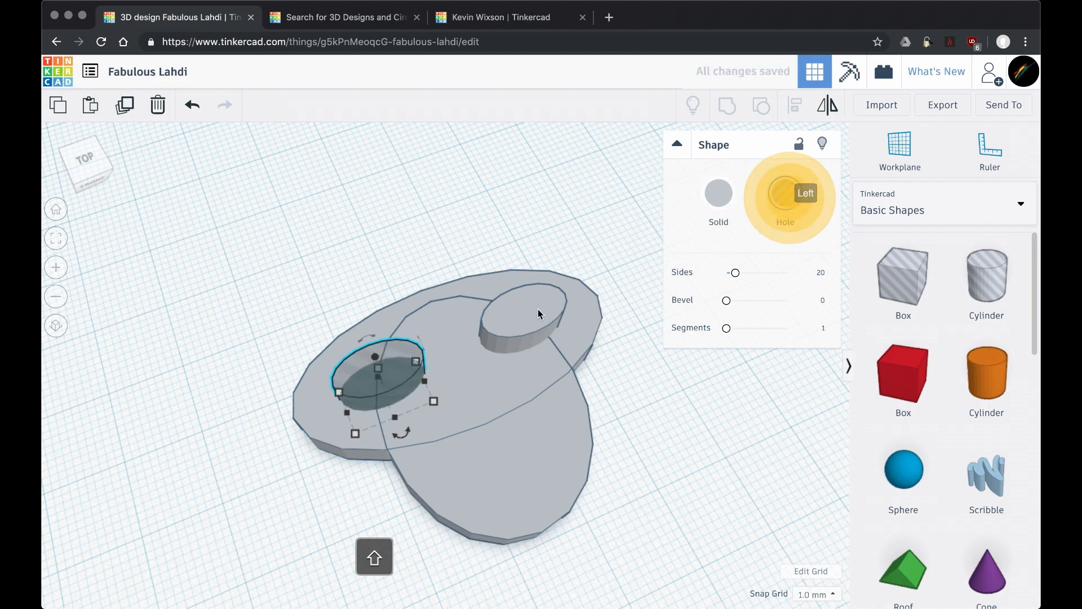
left_click(534, 309)
left_click(784, 191)
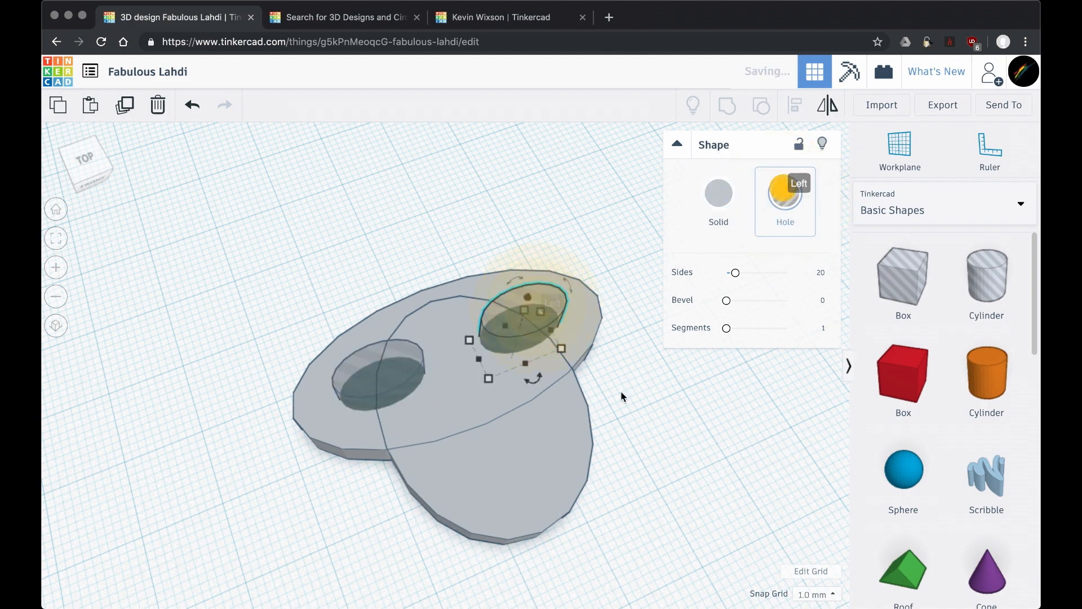
left_click(646, 485)
Group both discs with the two hole cylinders to cut the eye openings, and inspect the result
left_click(293, 246)
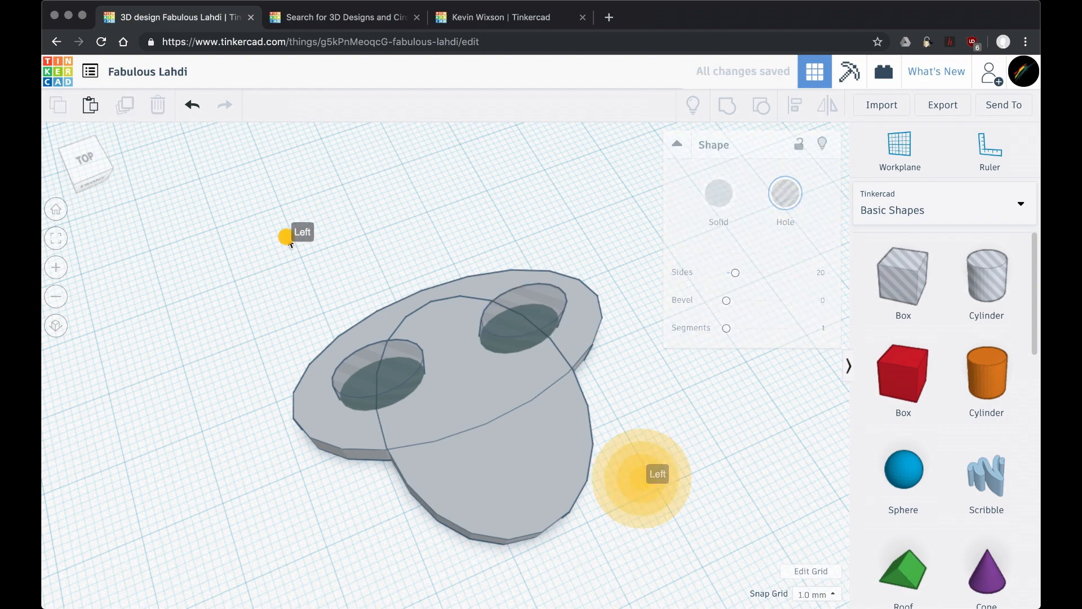
left_click_drag(275, 205, 674, 580)
left_click(728, 110)
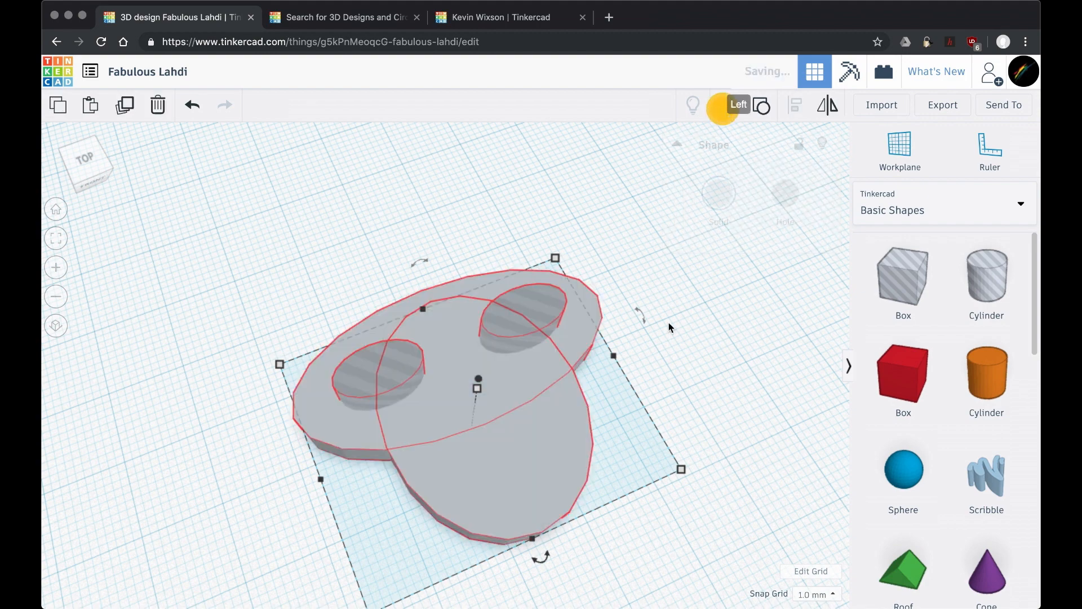
left_click(750, 427)
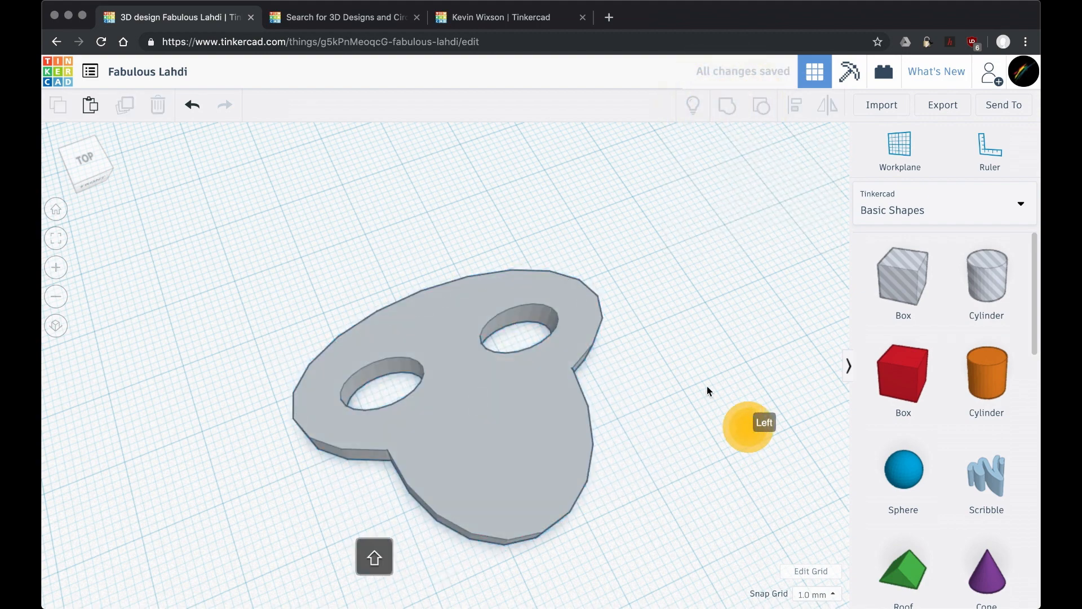
right_click_drag(705, 386, 674, 475, "shift")
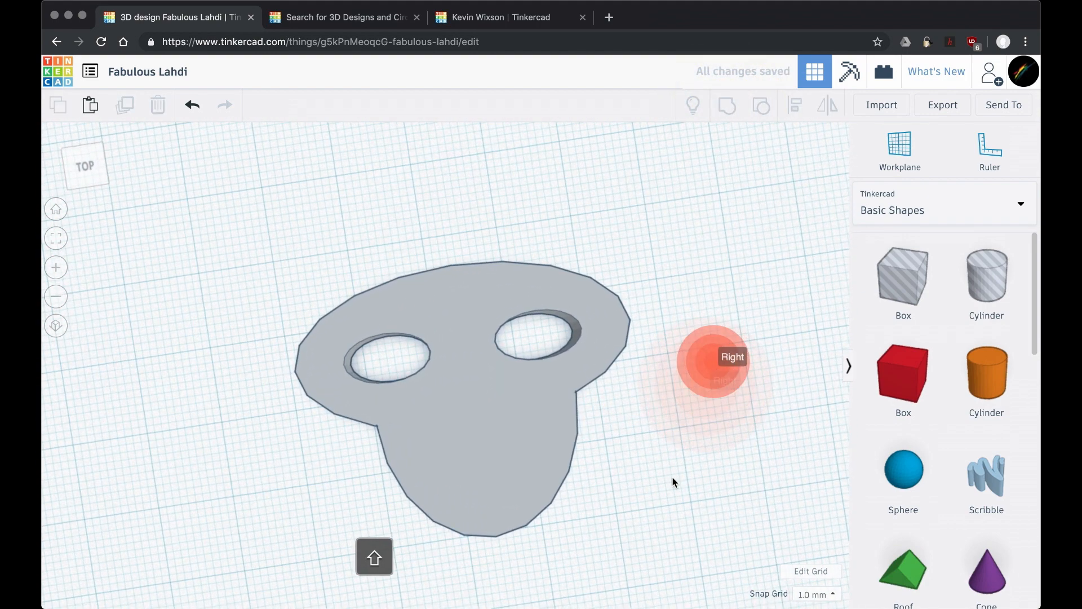
right_click_drag(703, 435, 732, 419)
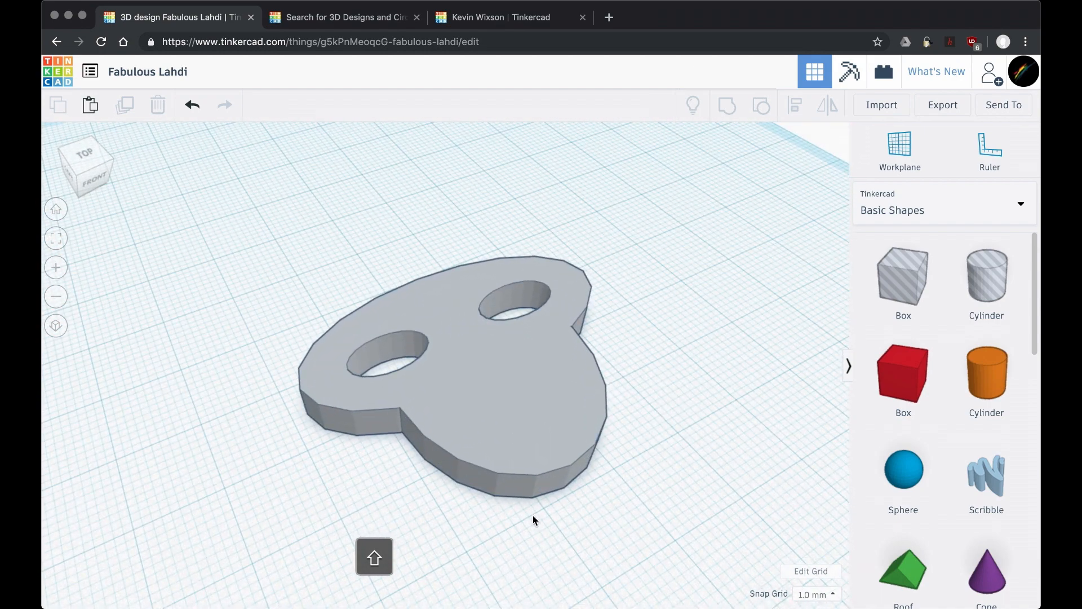
Ungroup the head back into its two discs and two hole cylinders
left_click(518, 440)
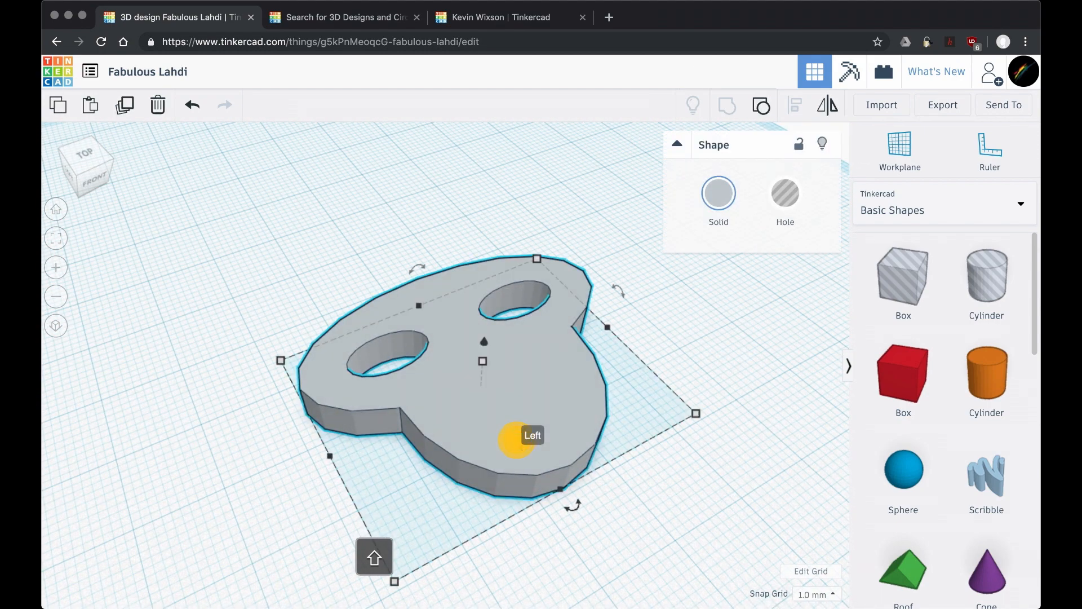
left_click(762, 105)
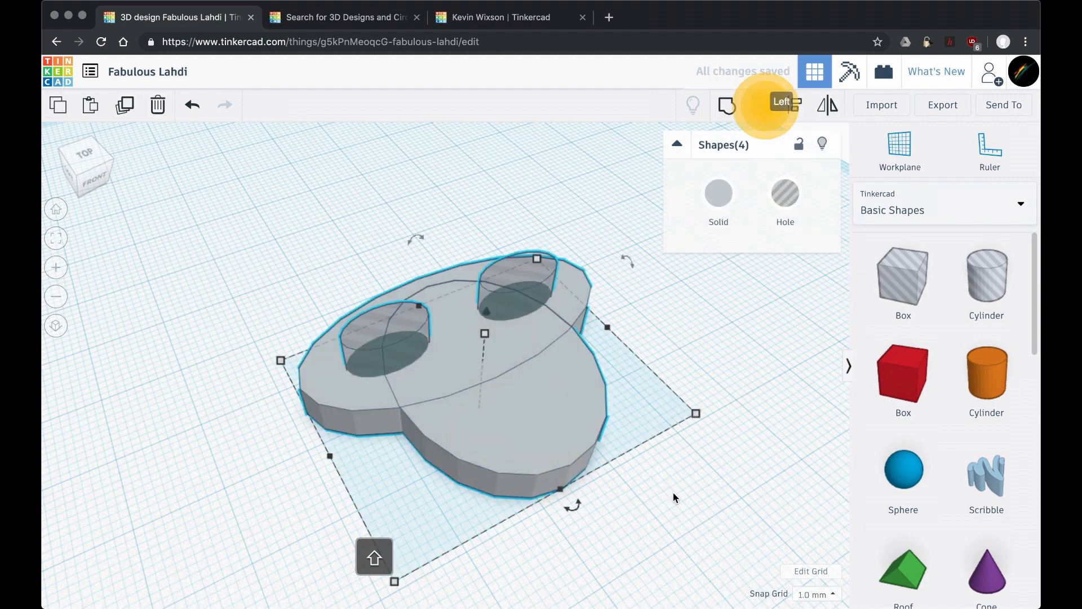
scroll(674, 491, "up", 2)
scroll(674, 491, "down", 5)
scroll(588, 454, "up", 3)
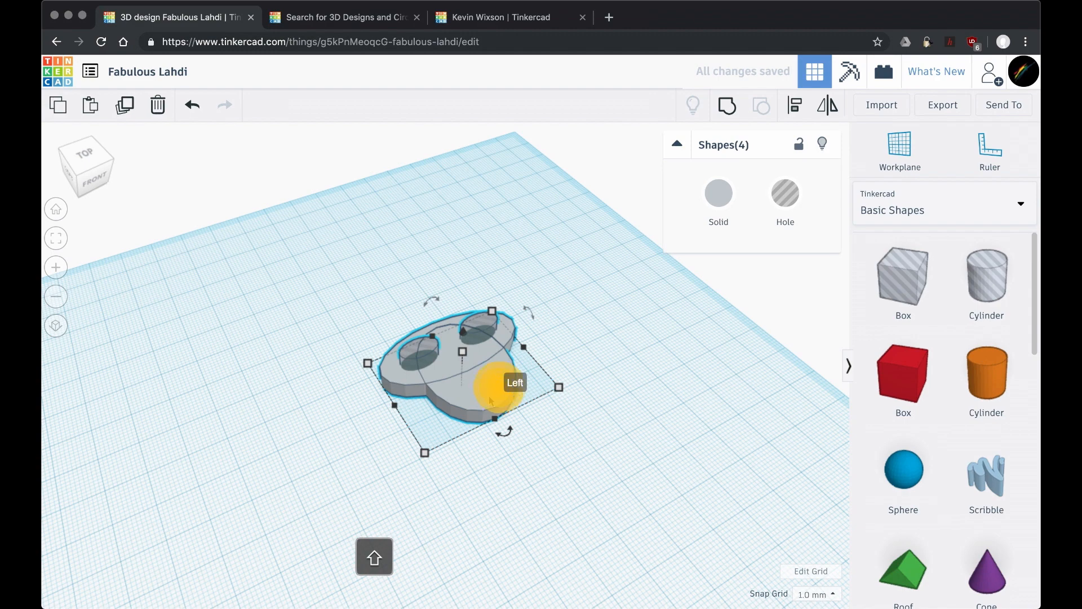
left_click(566, 457)
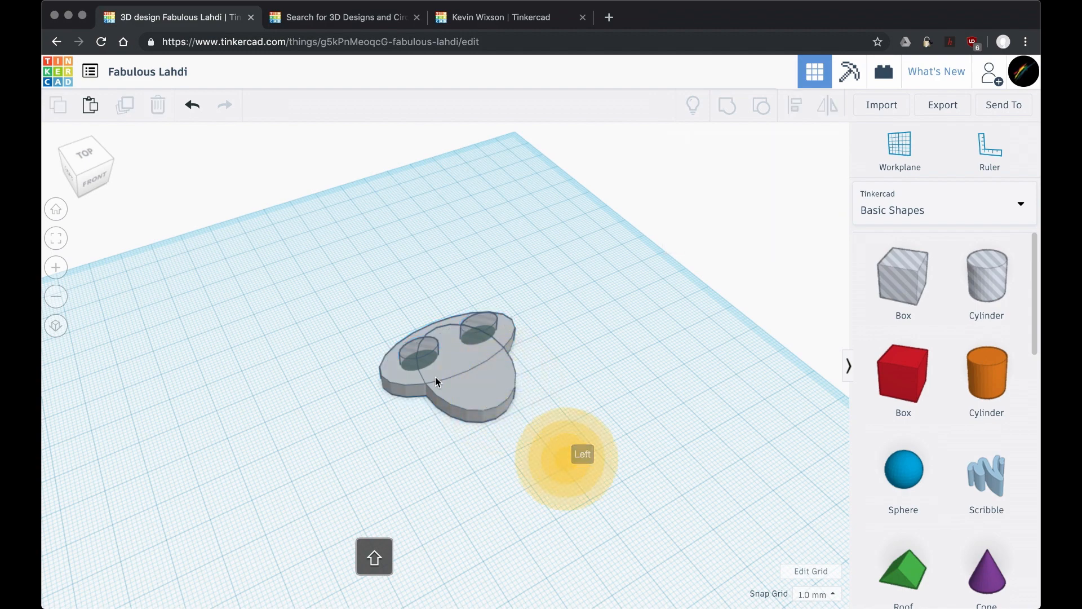
Duplicate the front oval disc, move the copy 13 mm forward and stretch it to 50 mm long as a body
left_click(479, 393)
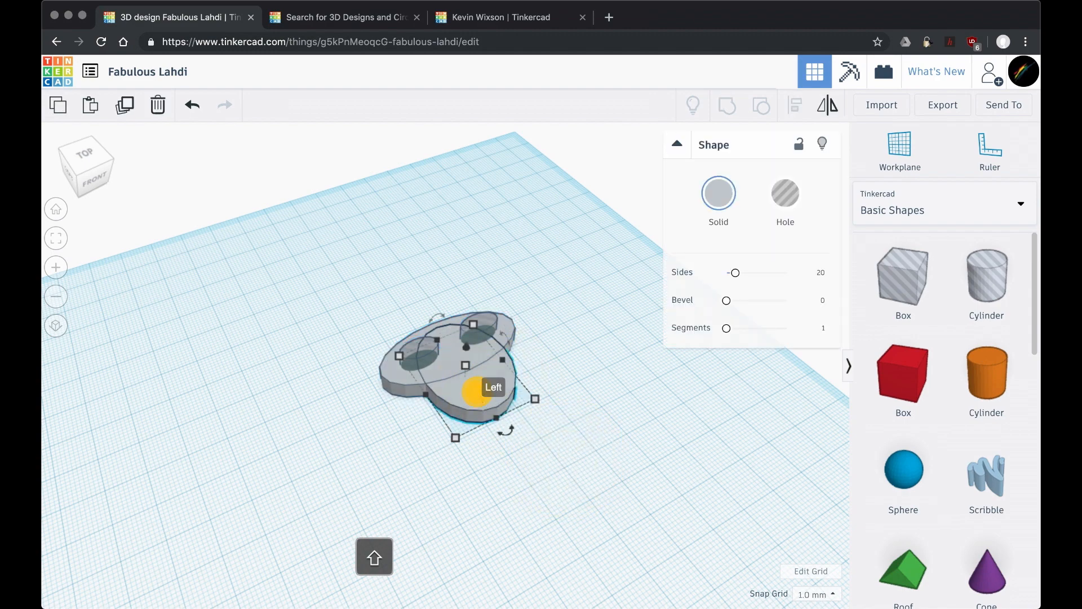
scroll(472, 393, "up", 5)
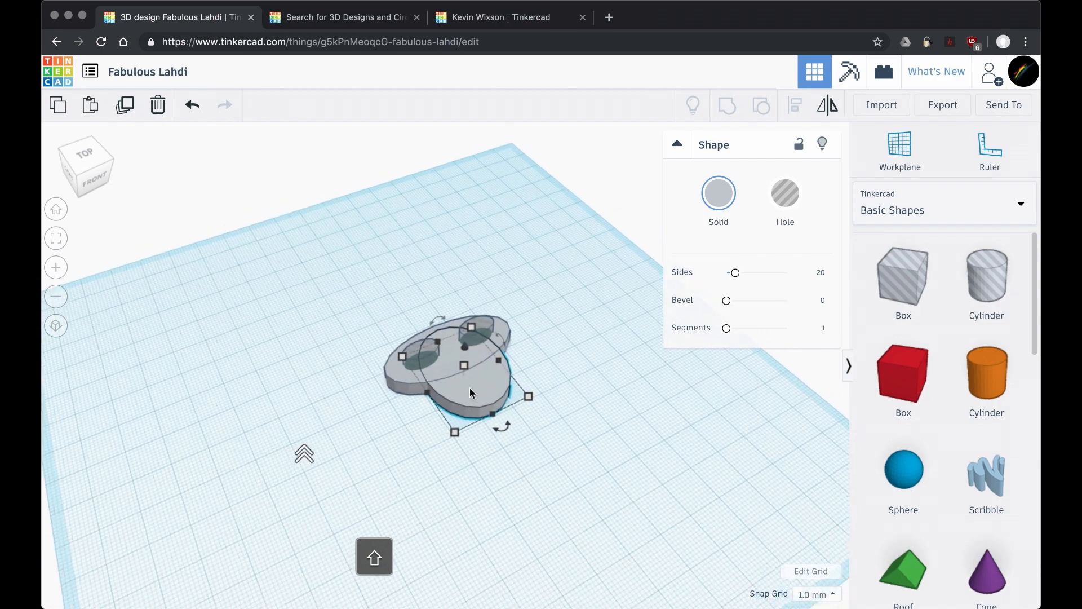
scroll(473, 393, "down", 5)
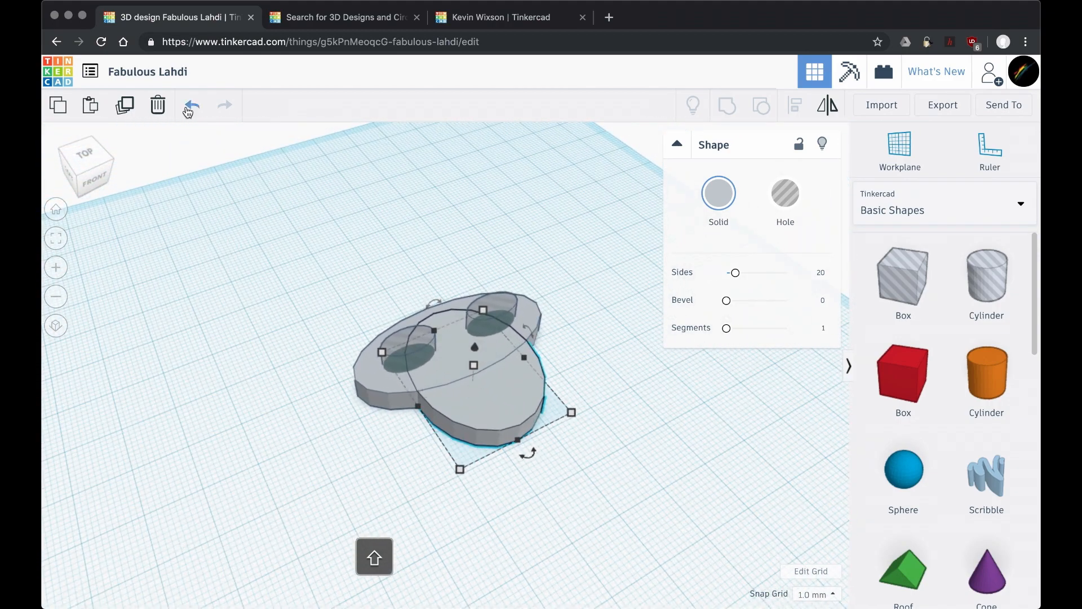
left_click(126, 116)
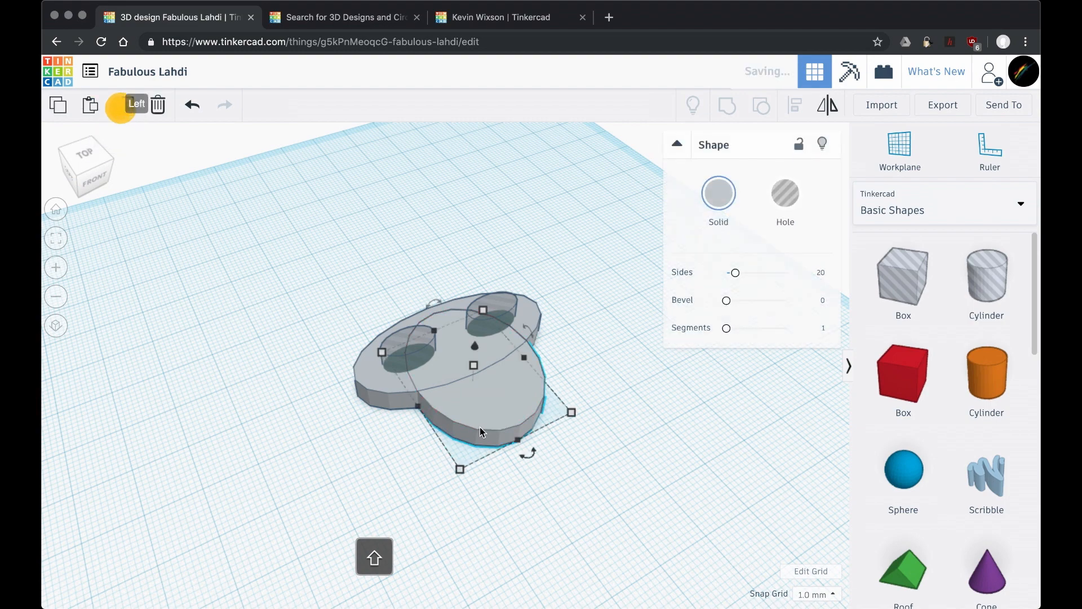
left_click_drag(490, 391, 547, 439)
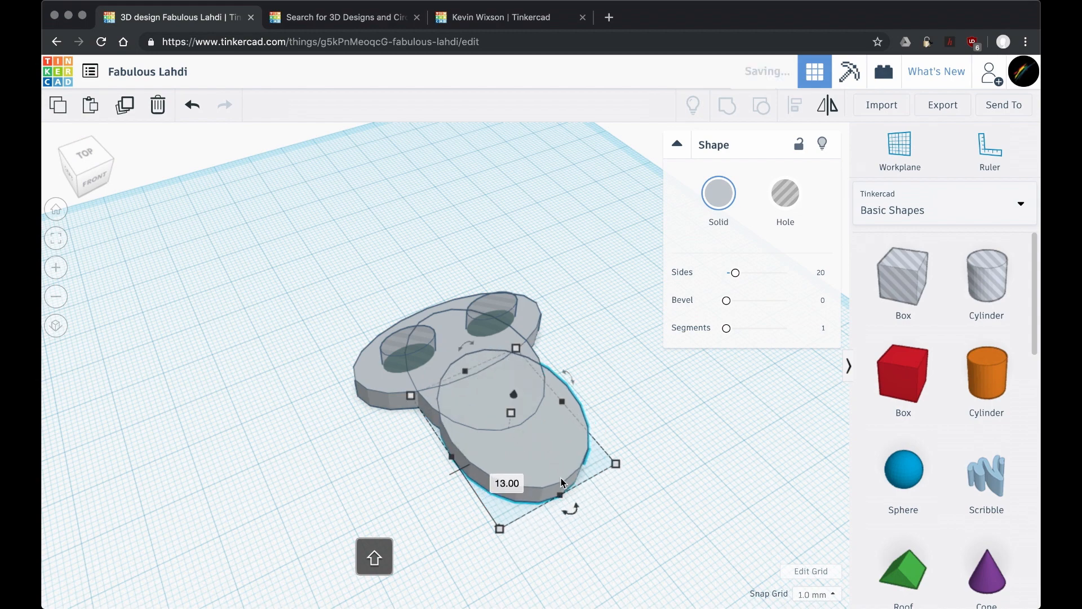
left_click_drag(562, 498, 632, 587)
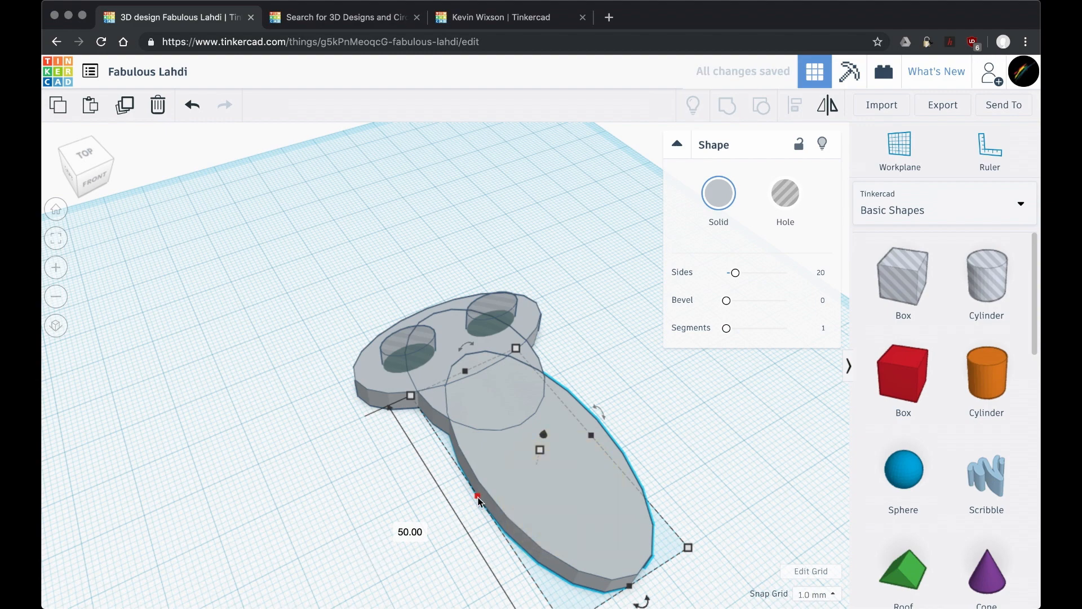
Narrow the elongated body oval evenly from both sides so that it stays centred under the head
left_click_drag(478, 499, 530, 472, "alt")
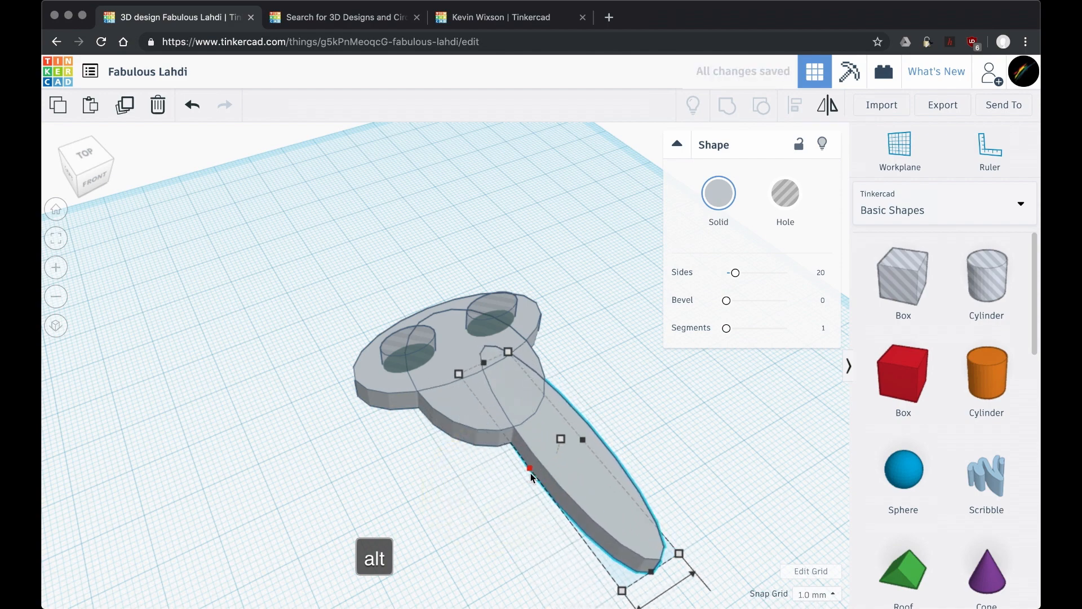
key("super+z")
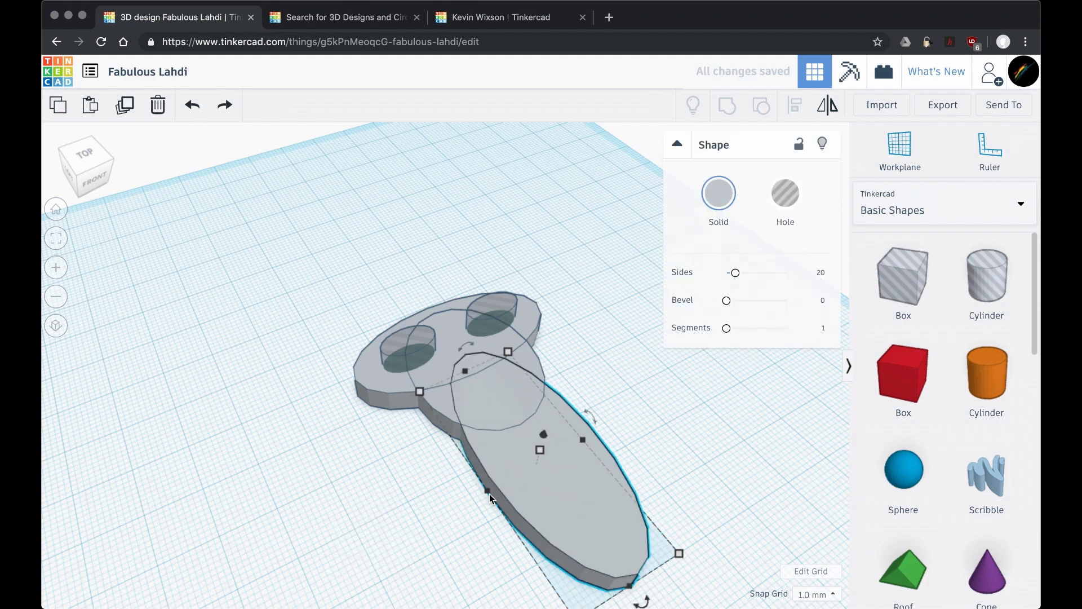
left_click_drag(488, 492, 511, 484, "alt")
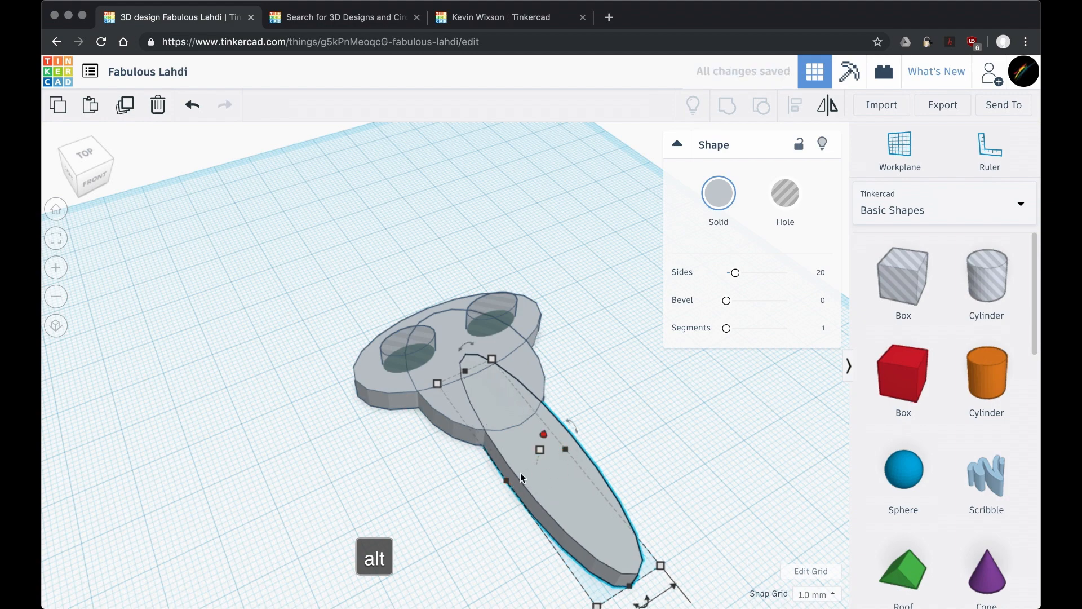
mouse_move(581, 433)
left_click(665, 417)
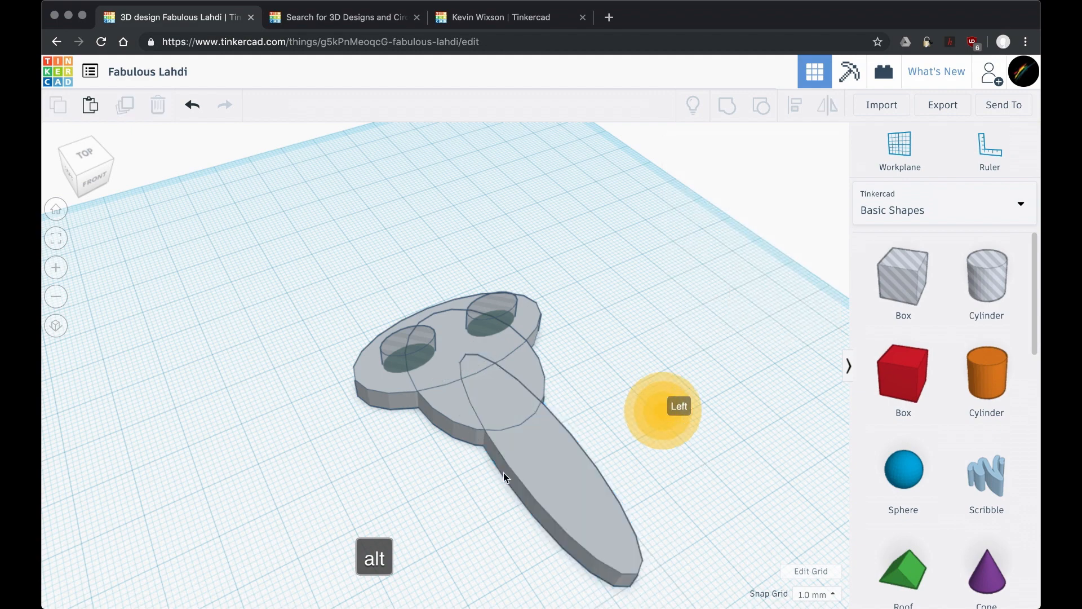
Duplicate the long body oval and rotate the copy 90° to form the arms
left_click(545, 459)
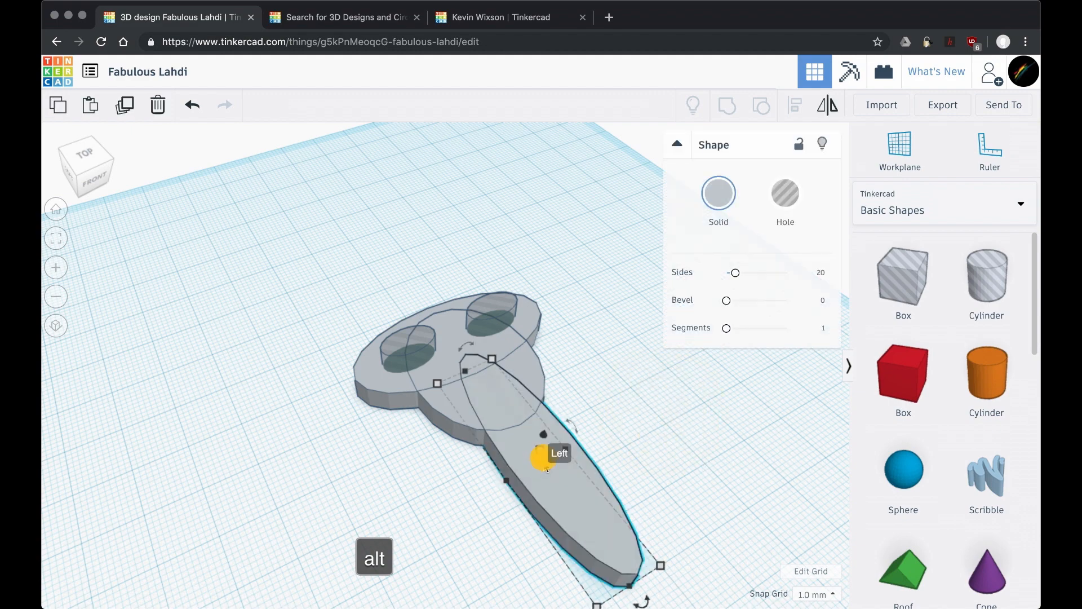
left_click(126, 106)
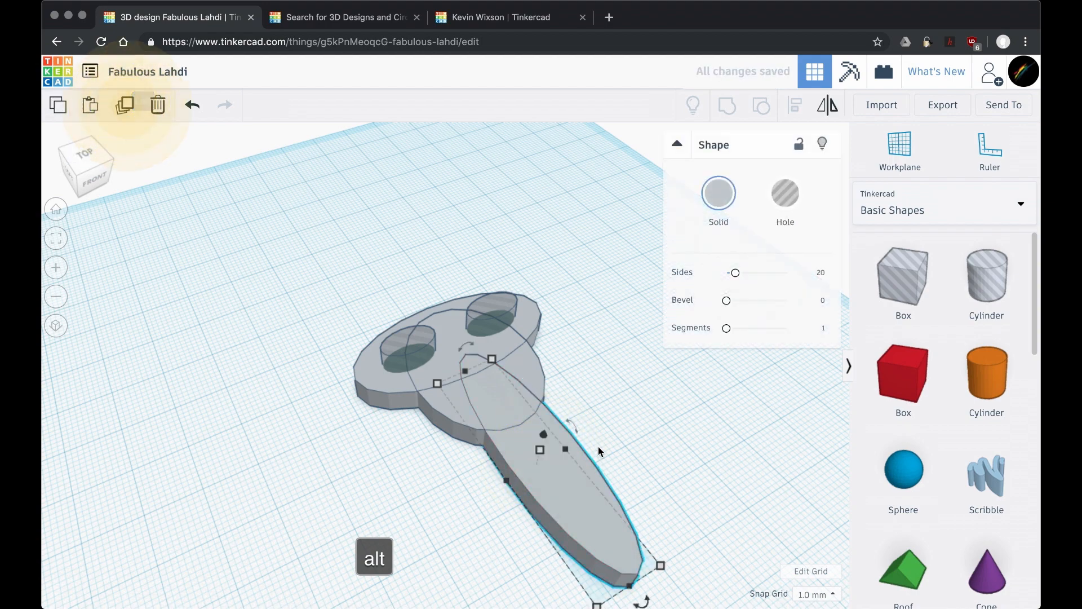
middle_click_drag(732, 532, 688, 470)
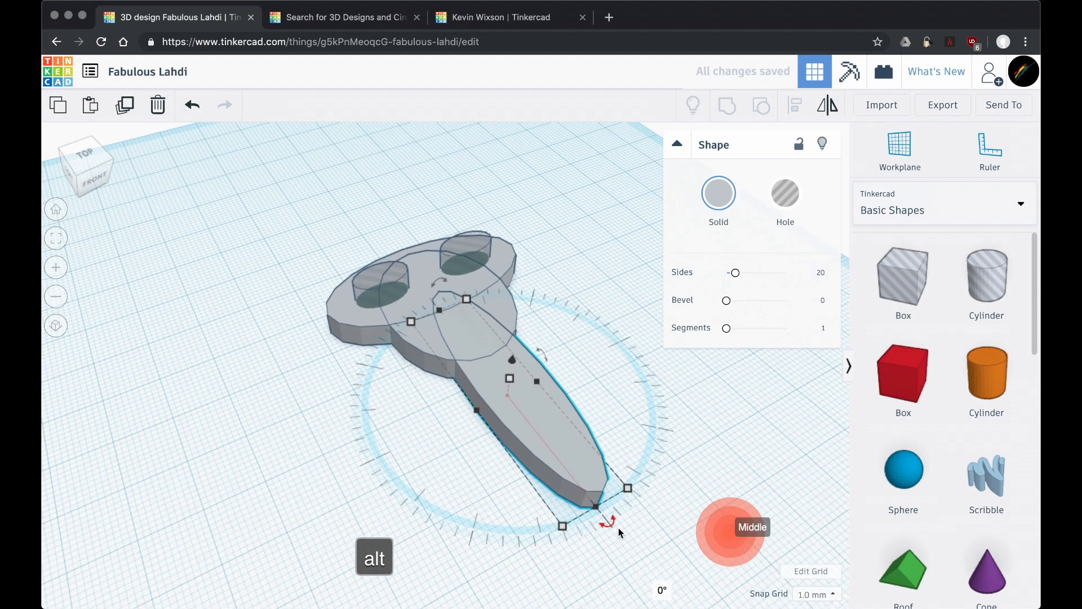
mouse_move(610, 523)
left_mouse_down()
mouse_move(433, 481)
mouse_move(396, 456)
left_mouse_up()
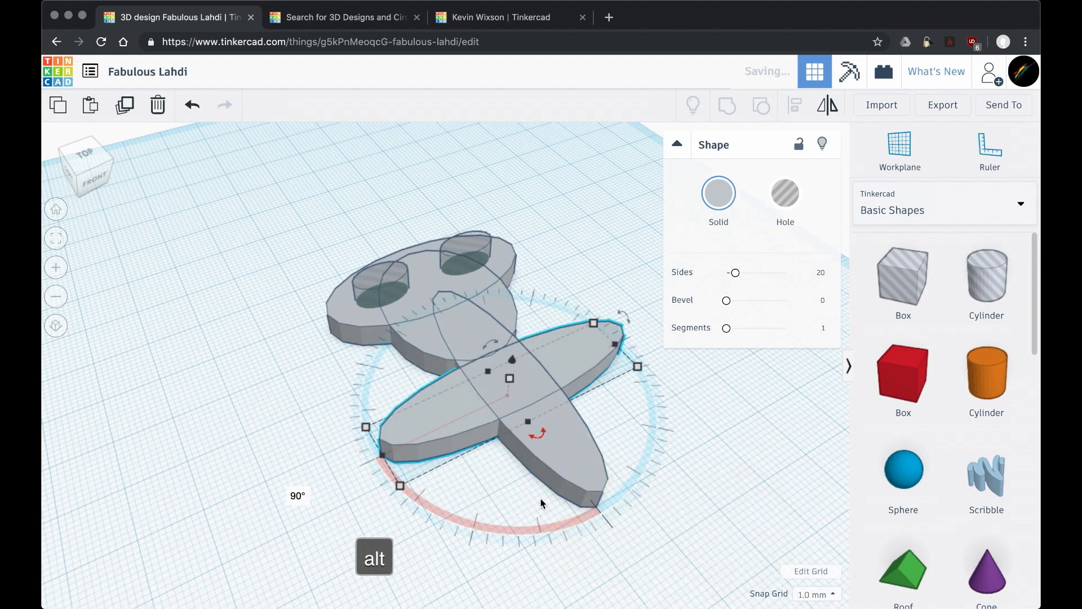
left_click(698, 519)
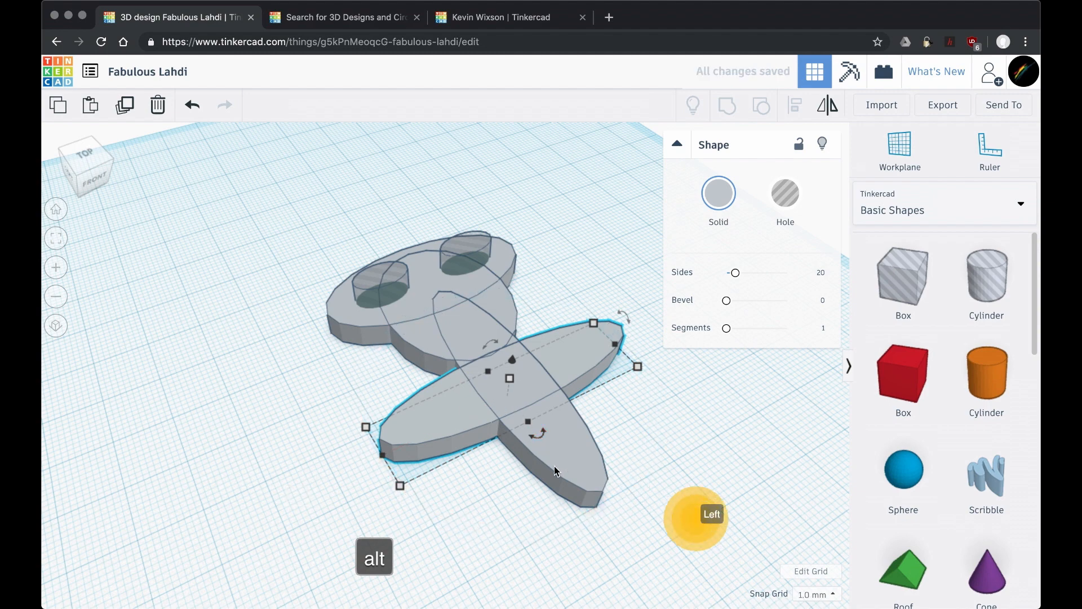
Duplicate the long body oval again and move the copy 29 mm forward and 4 mm sideways as the first leg
left_click(569, 463)
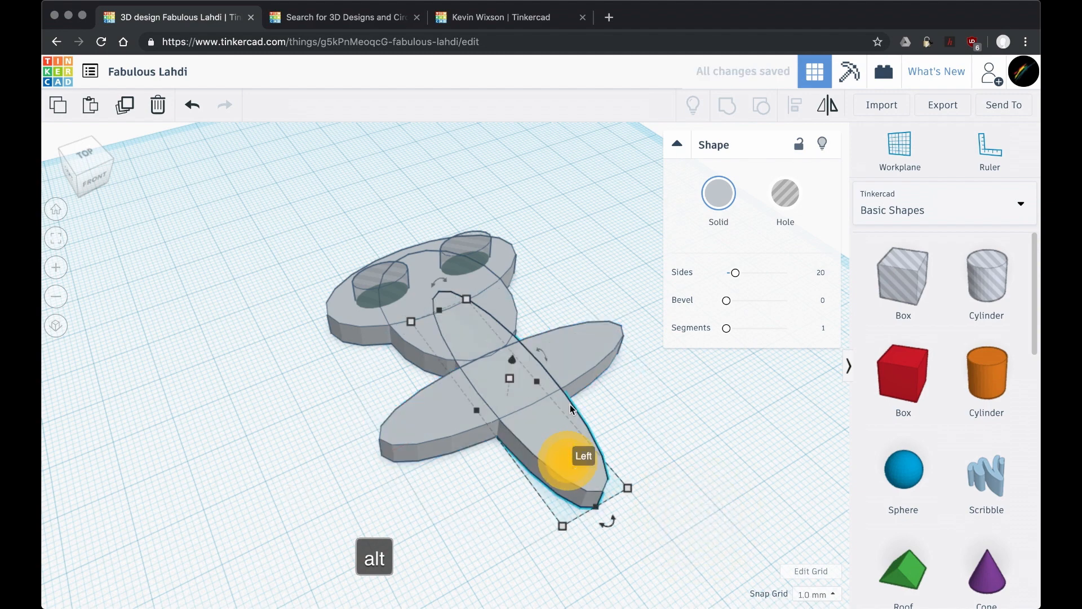
left_click(126, 106)
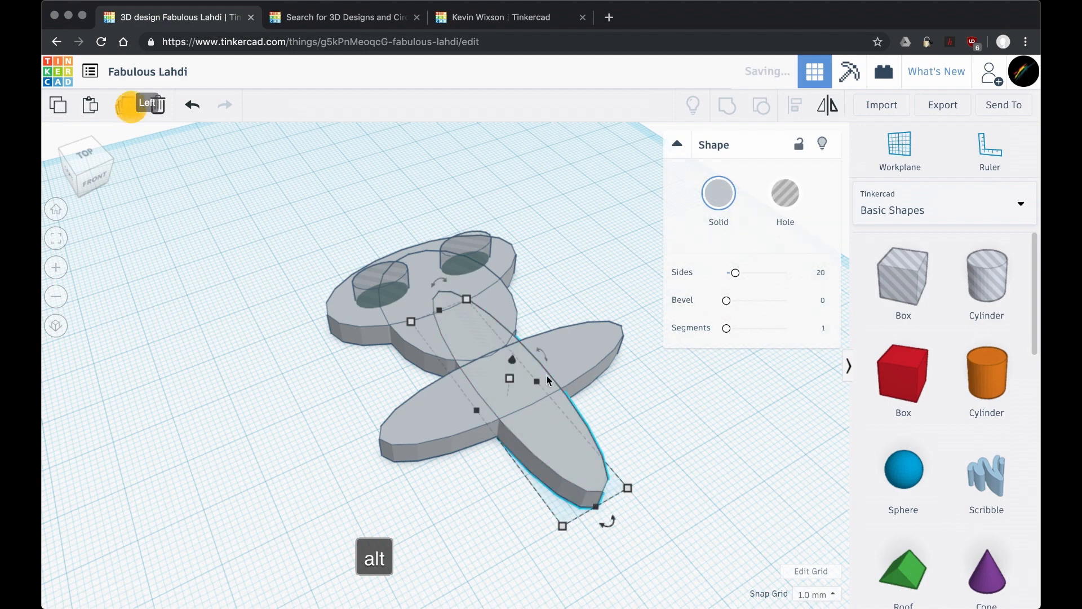
mouse_move(540, 430)
left_mouse_down("alt")
mouse_move(580, 523)
mouse_move(659, 592)
mouse_move(647, 607)
left_mouse_up("alt")
scroll(697, 543, "down", 1, "alt")
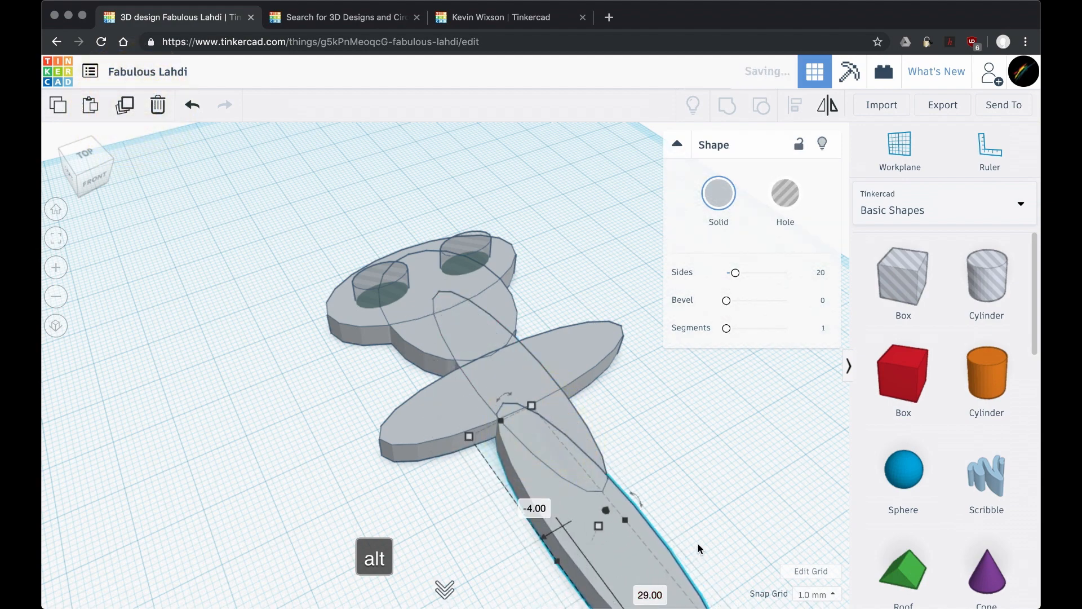
scroll(698, 544, "up", 5, "alt")
scroll(697, 544, "down", 6, "alt")
middle_click_drag(697, 546, 695, 540, "alt")
scroll(696, 544, "down", 4, "alt")
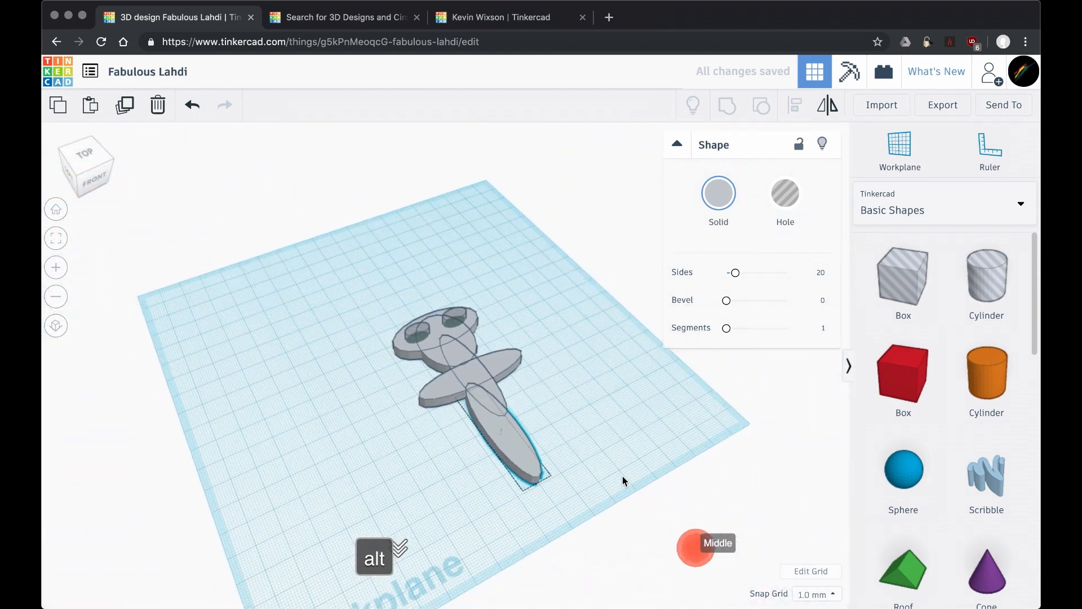
scroll(505, 472, "up", 3, "alt")
scroll(506, 480, "down", 8, "alt")
scroll(506, 480, "up", 8, "alt")
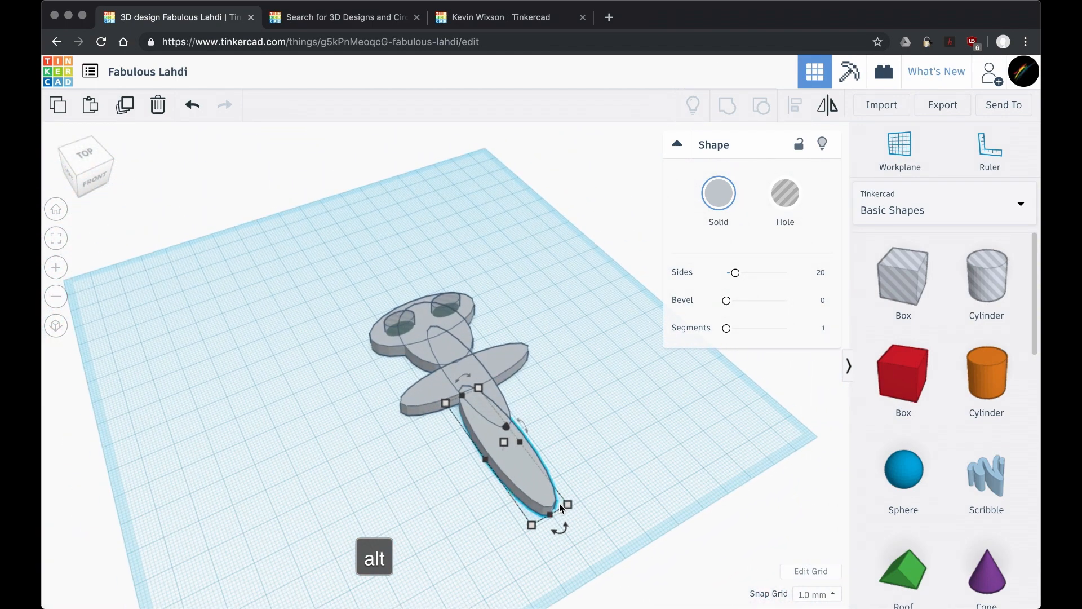
Narrow the first leg oval to 9 mm and shorten it to 32 mm, leaving its rotation unchanged
left_click_drag(563, 528, 542, 538, "alt")
key("super+z")
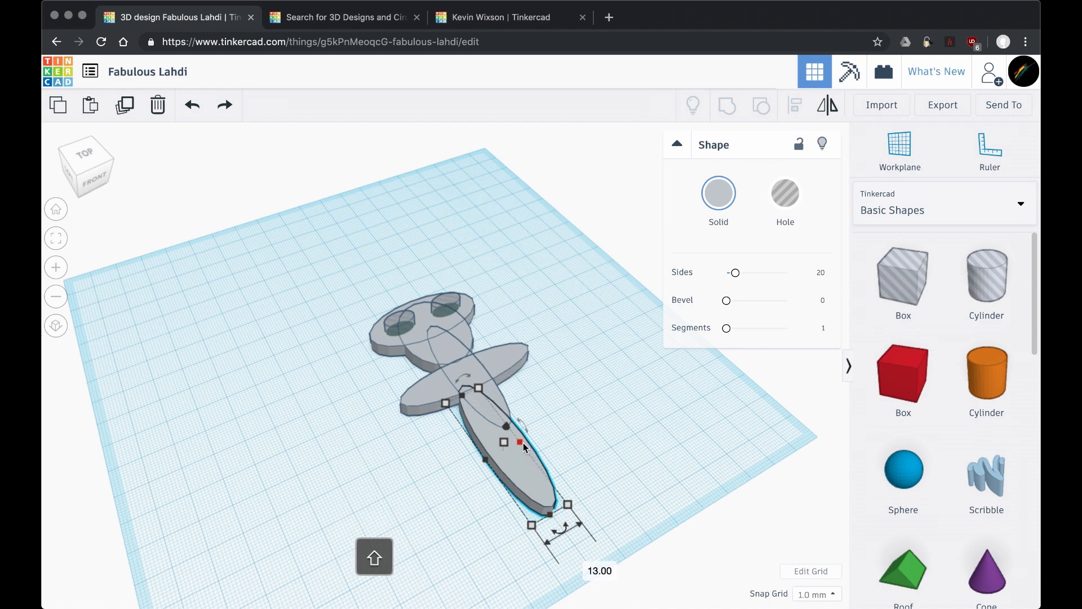
mouse_move(523, 442)
left_mouse_down()
mouse_move(504, 455)
mouse_move(515, 445)
left_mouse_up()
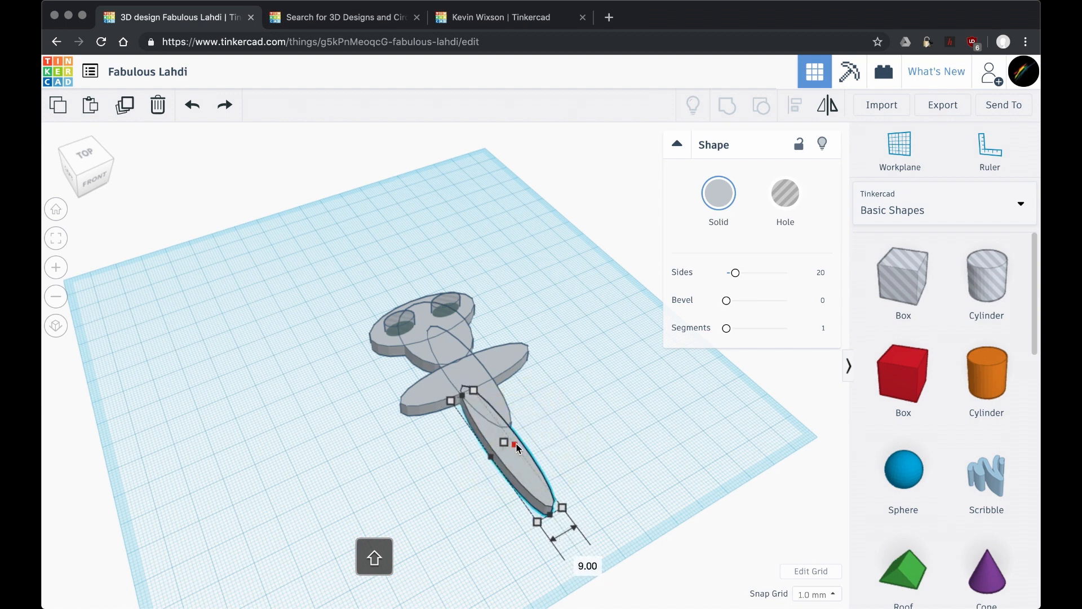
left_click_drag(552, 517, 539, 491)
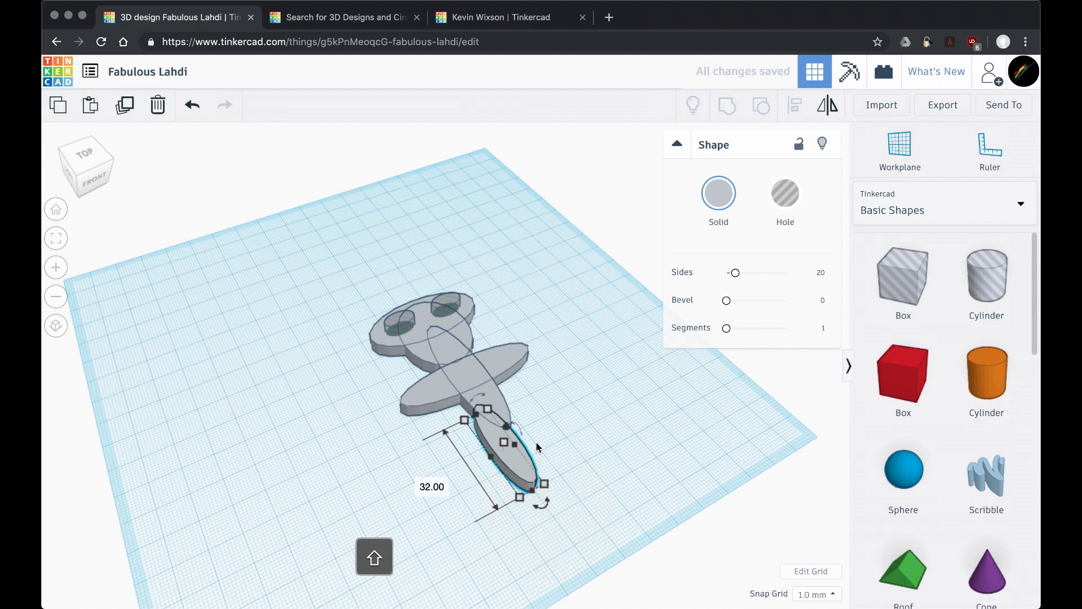
Duplicate the leg and move the copy 9 mm sideways to form the second leg
scroll(536, 442, "up", 3)
left_click(130, 107)
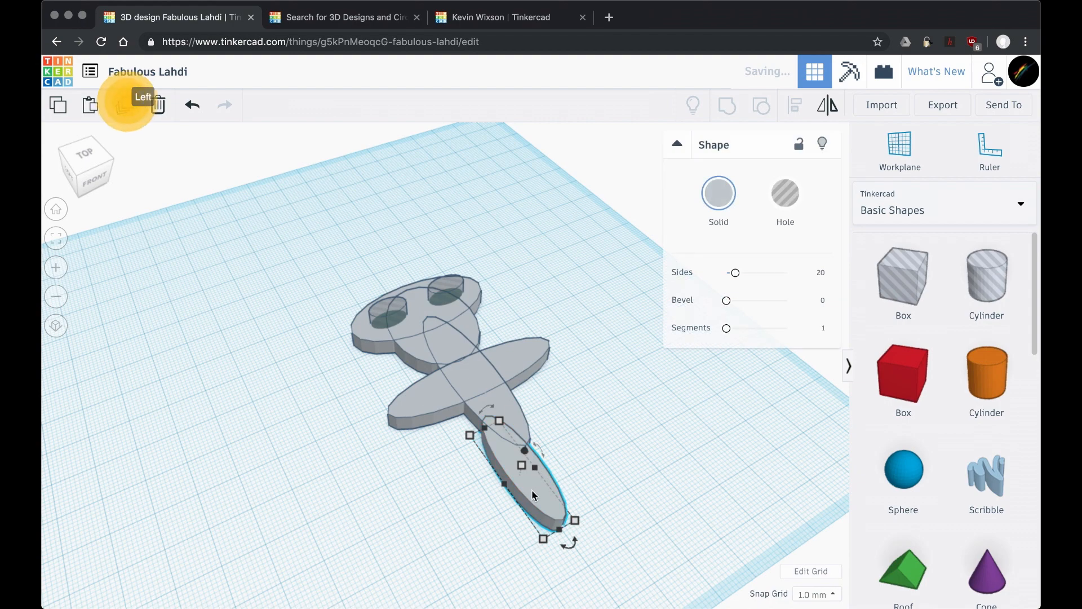
left_click_drag(527, 493, 566, 472)
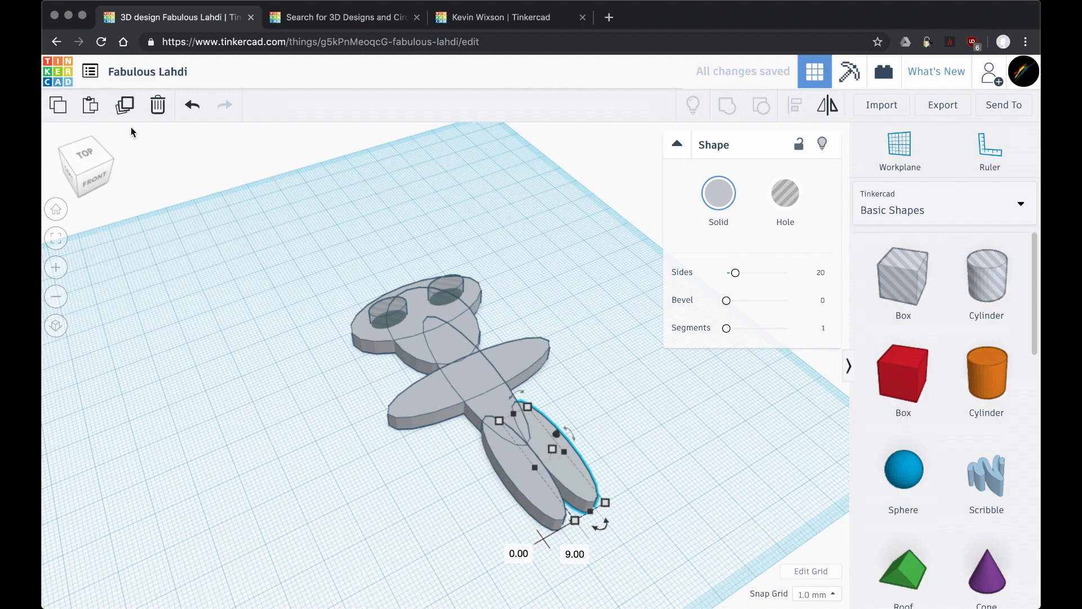
Rotate each leg outward so that the two legs spread apart in a V below the body
left_click_drag(601, 524, 550, 553)
left_click(544, 521)
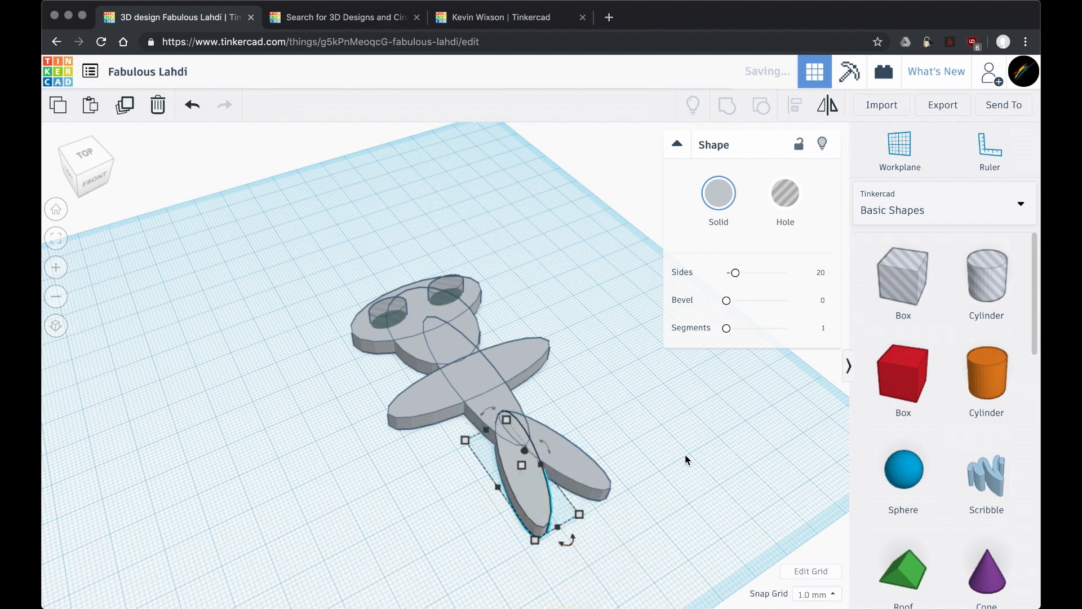
left_click(682, 466)
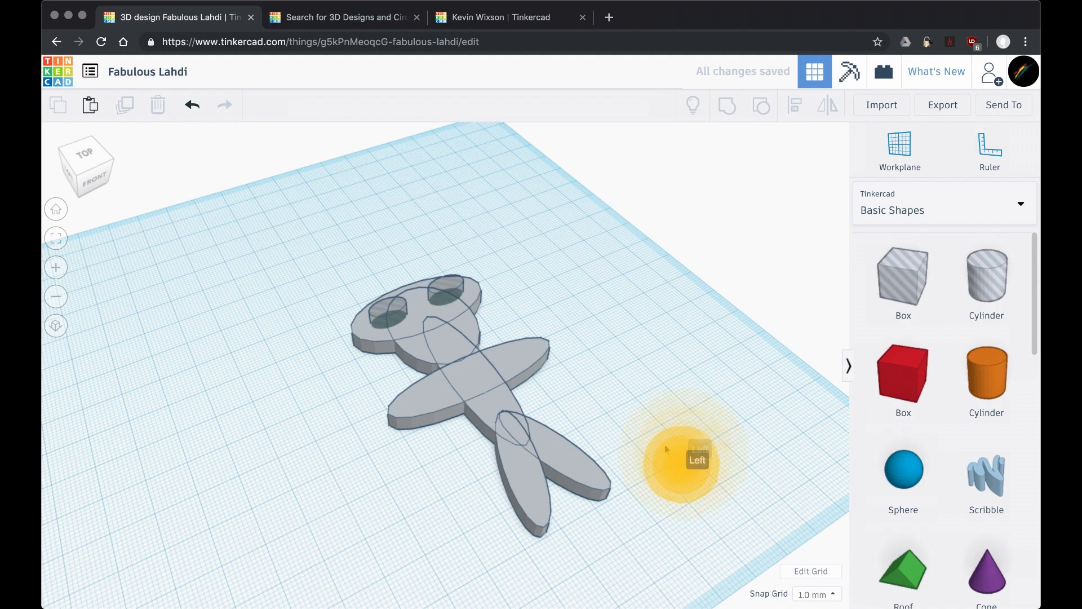
Place a cylinder hole on the figure's left arm and shrink it to 8 mm by 8 mm
middle_click_drag(661, 443, 619, 491)
middle_click_drag(620, 490, 660, 455, "shift")
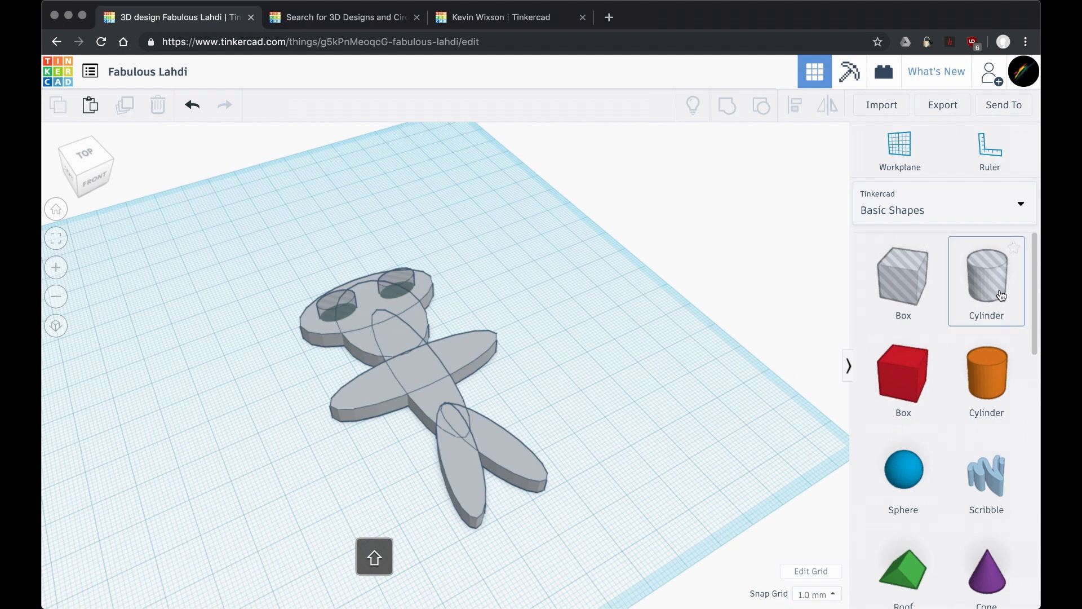
left_click_drag(987, 276, 375, 399)
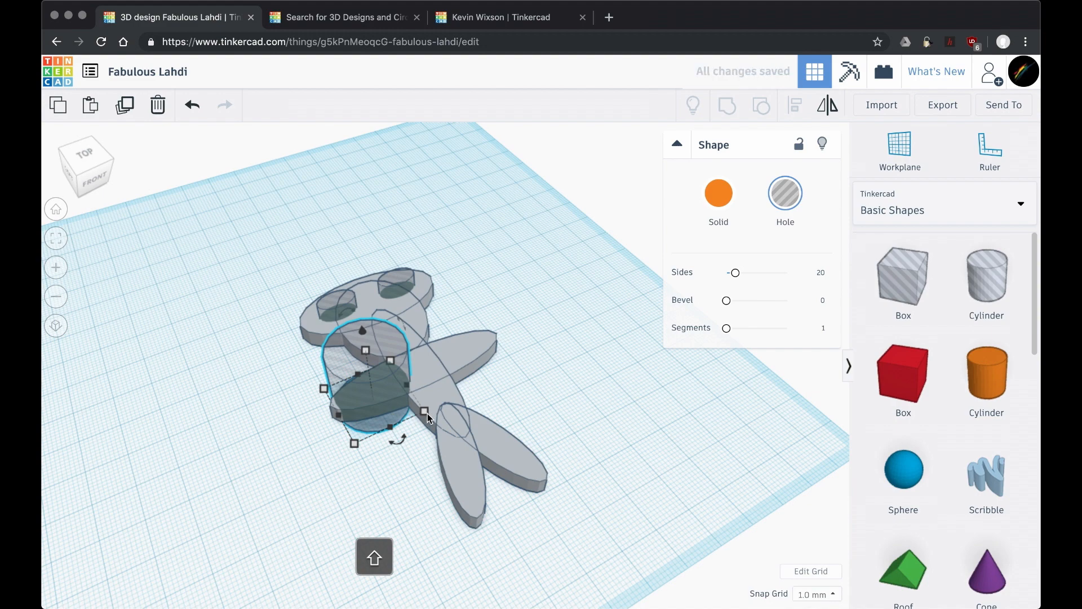
left_click_drag(425, 413, 379, 404)
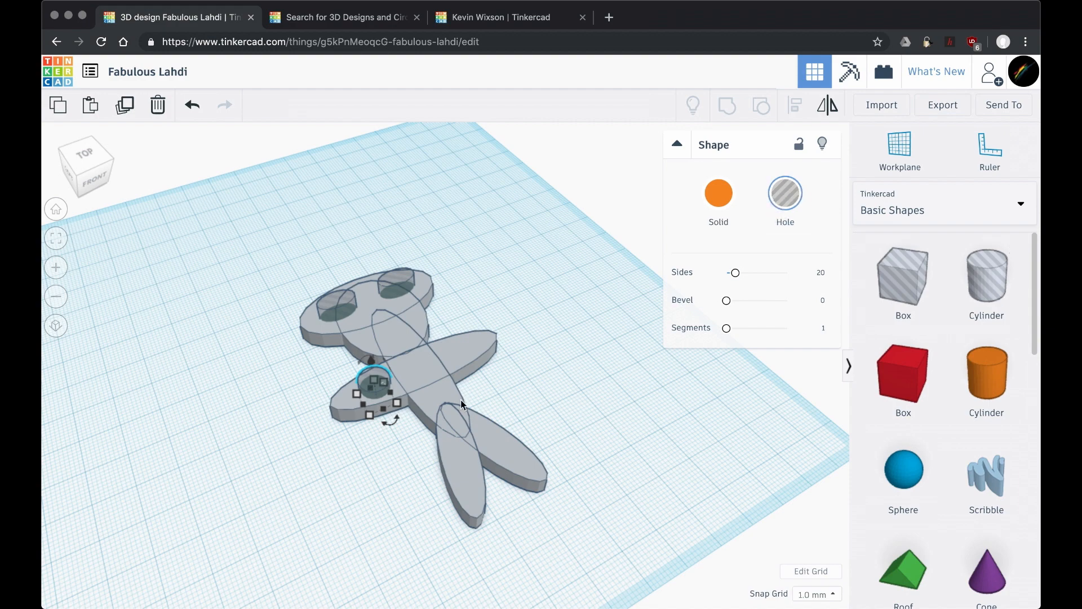
Make the arm hole taller and lower it 7 mm through the arm, with a diameter of 6 mm
scroll(364, 415, "down", 8)
scroll(364, 414, "up", 10)
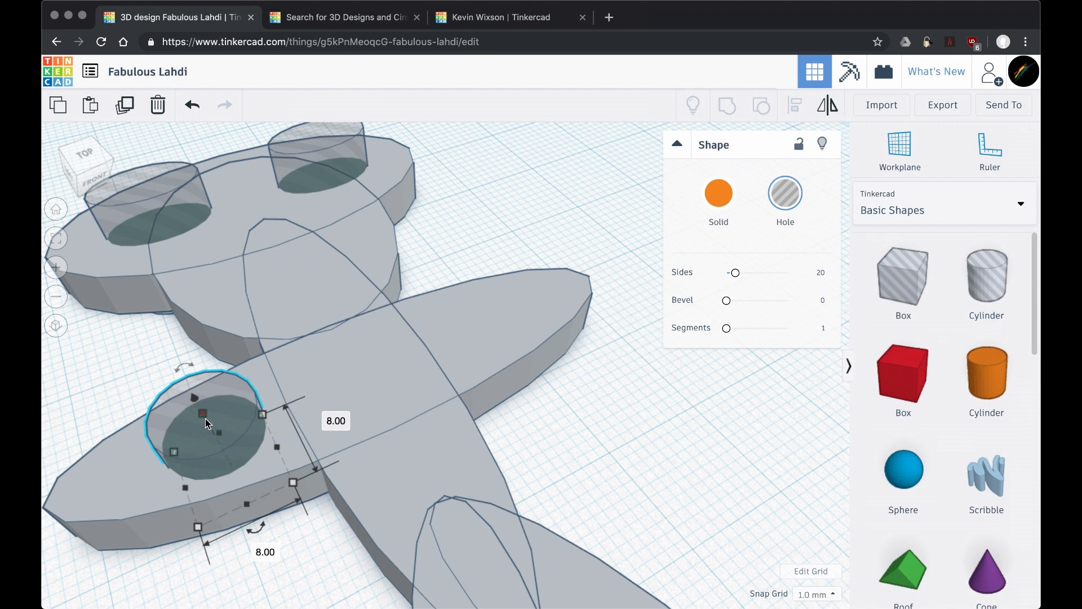
left_click_drag(206, 420, 169, 354)
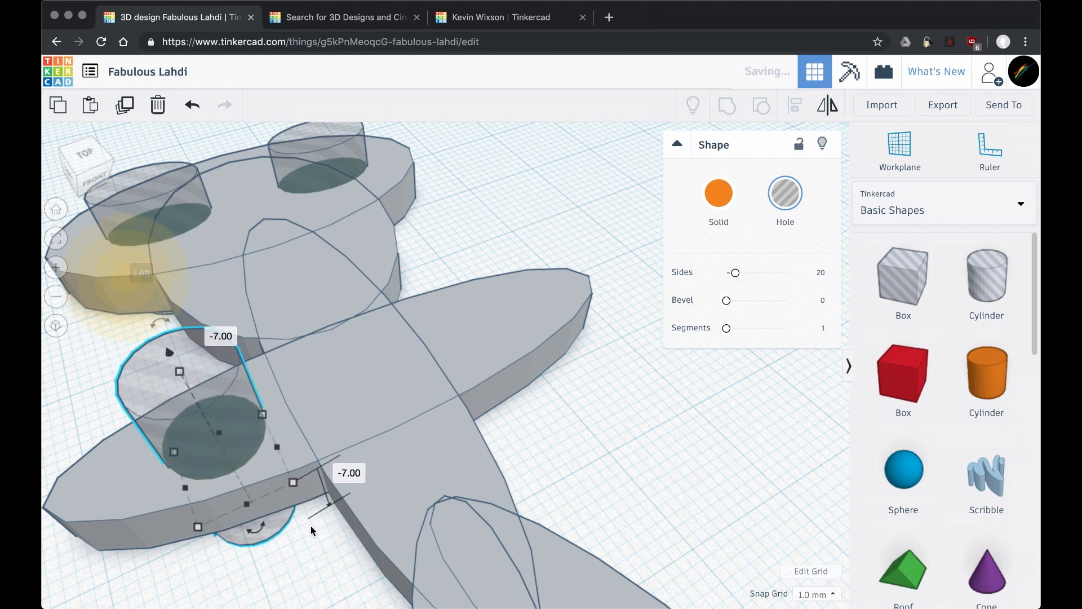
left_click_drag(294, 486, 266, 475)
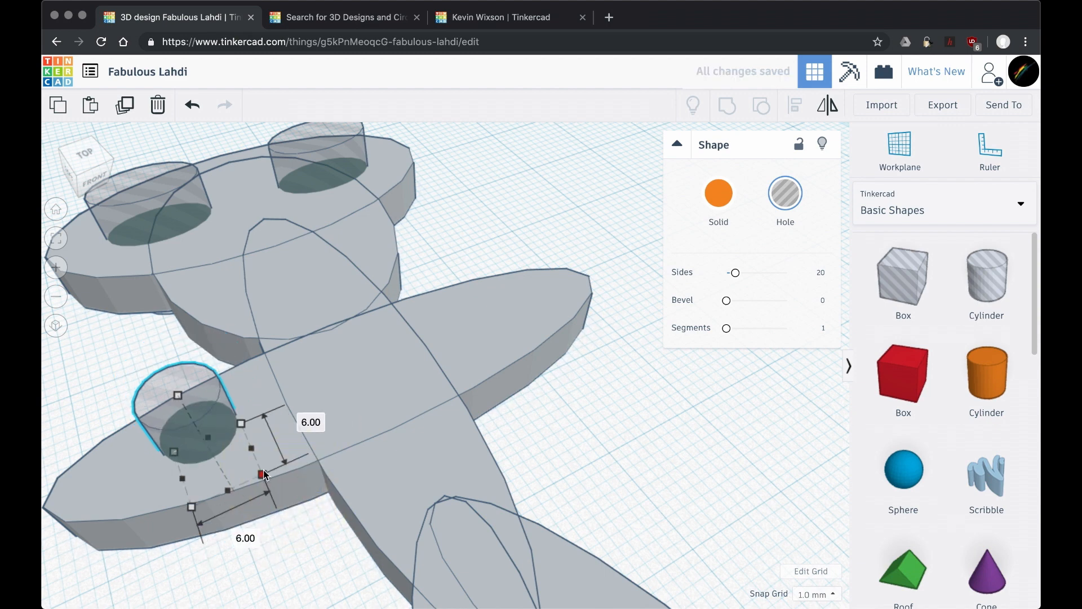
left_click_drag(265, 476, 279, 493)
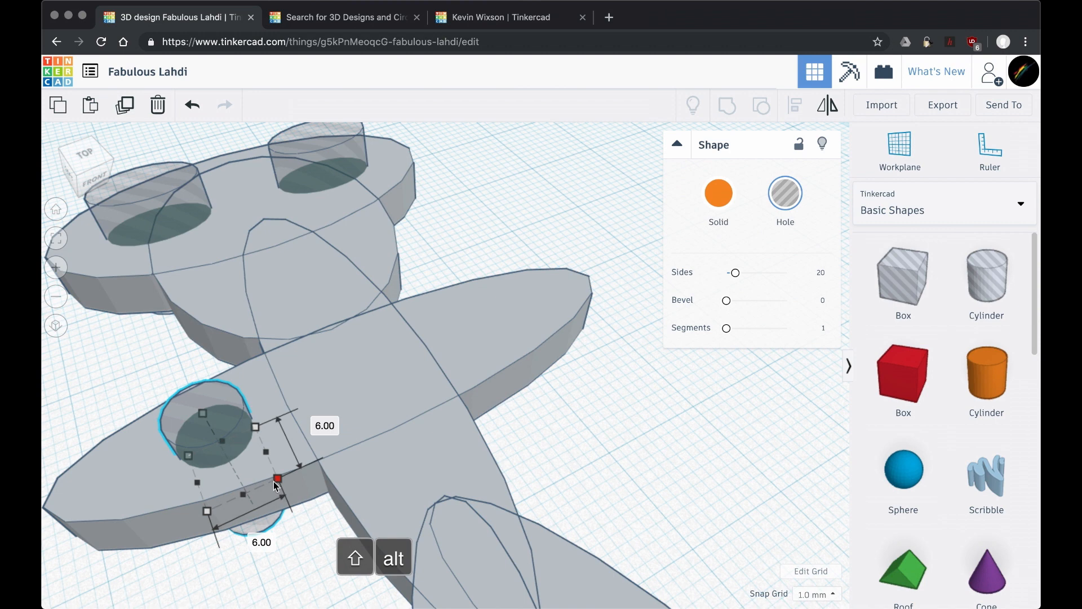
left_click_drag(275, 482, 270, 479, "alt+shift")
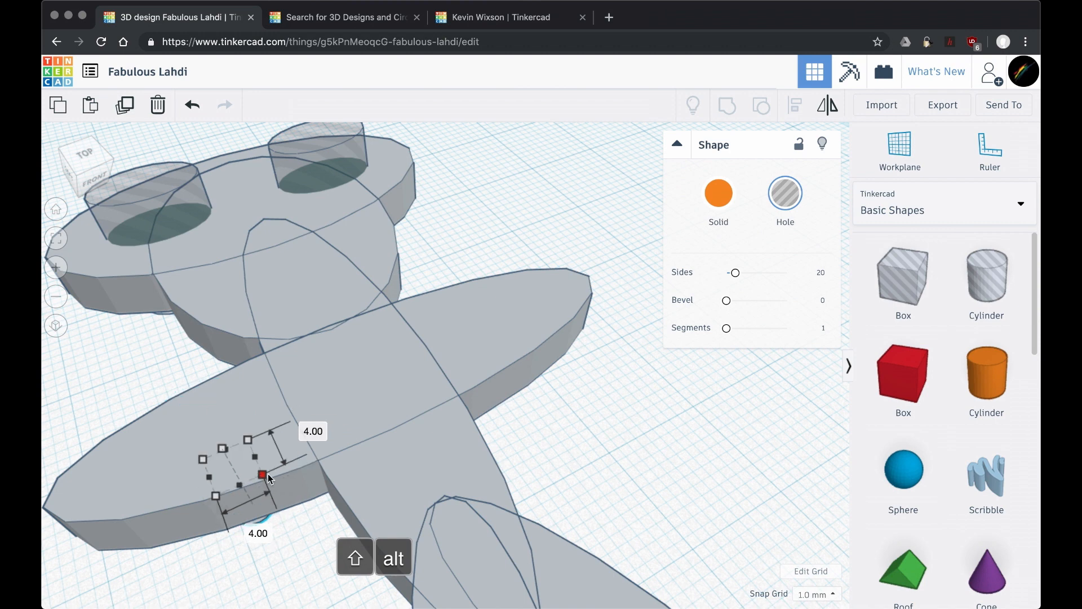
Move the arm hole 4 mm outward along the arm toward the hand end
left_click(300, 548)
middle_click_drag(234, 451, 393, 393)
left_click_drag(392, 393, 338, 405)
scroll(418, 491, "up", 1)
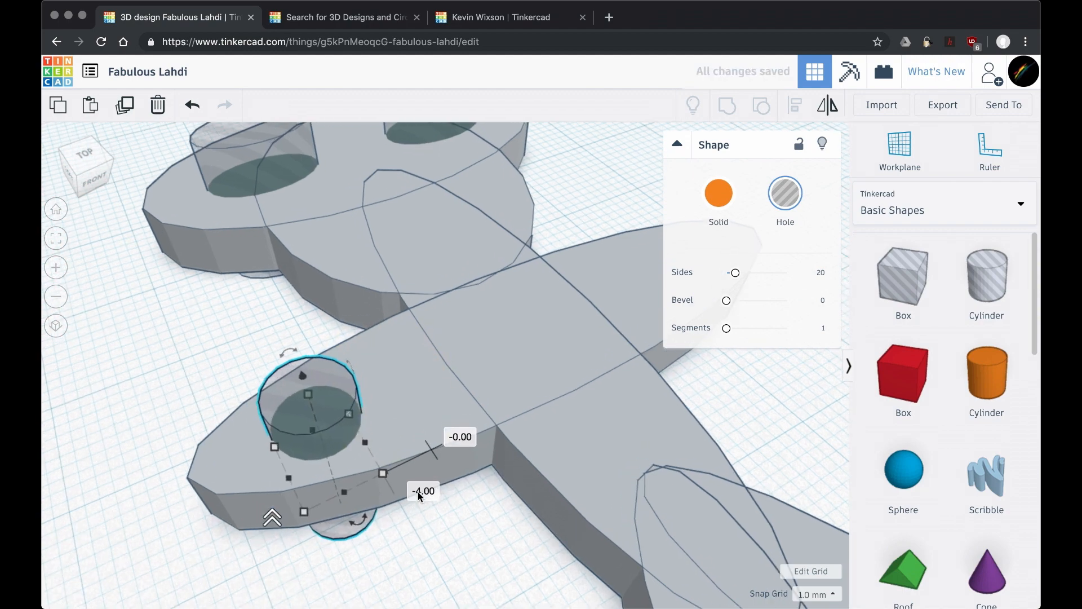
scroll(420, 495, "down", 8)
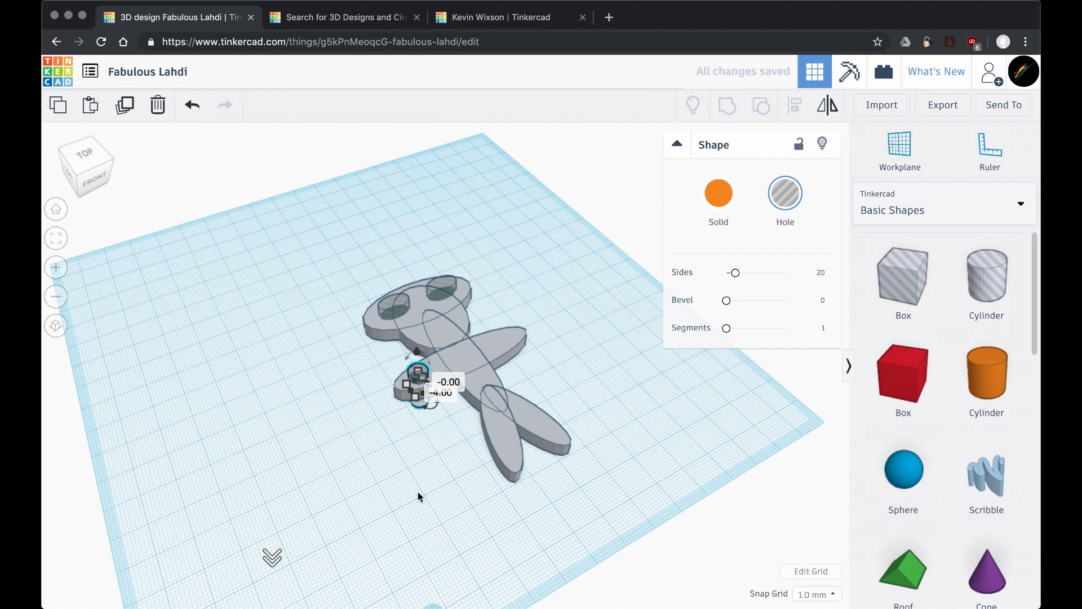
scroll(422, 496, "up", 2)
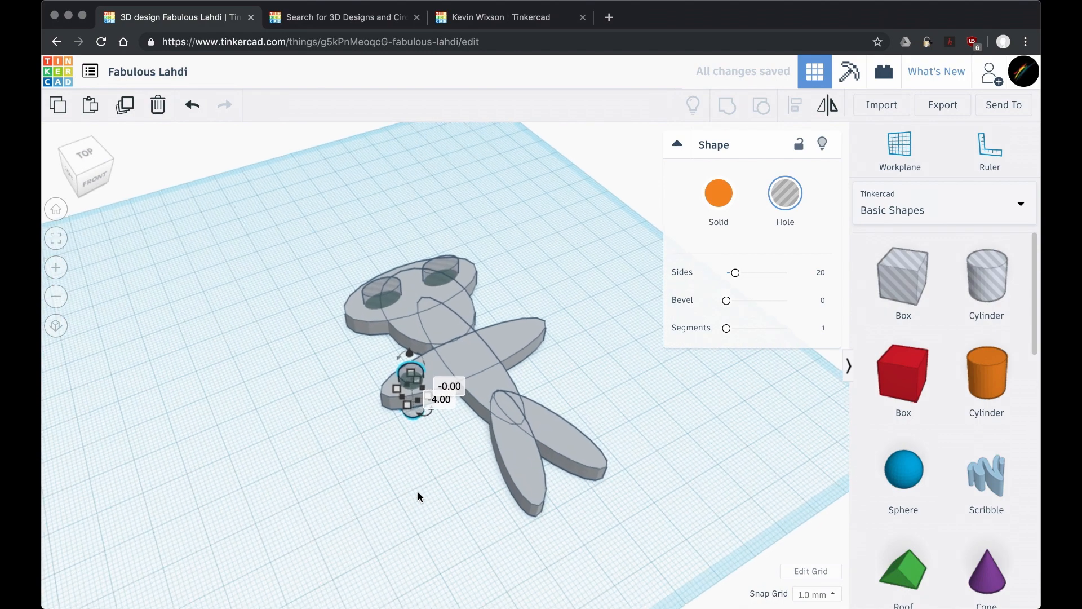
left_click(624, 488)
left_click(416, 423)
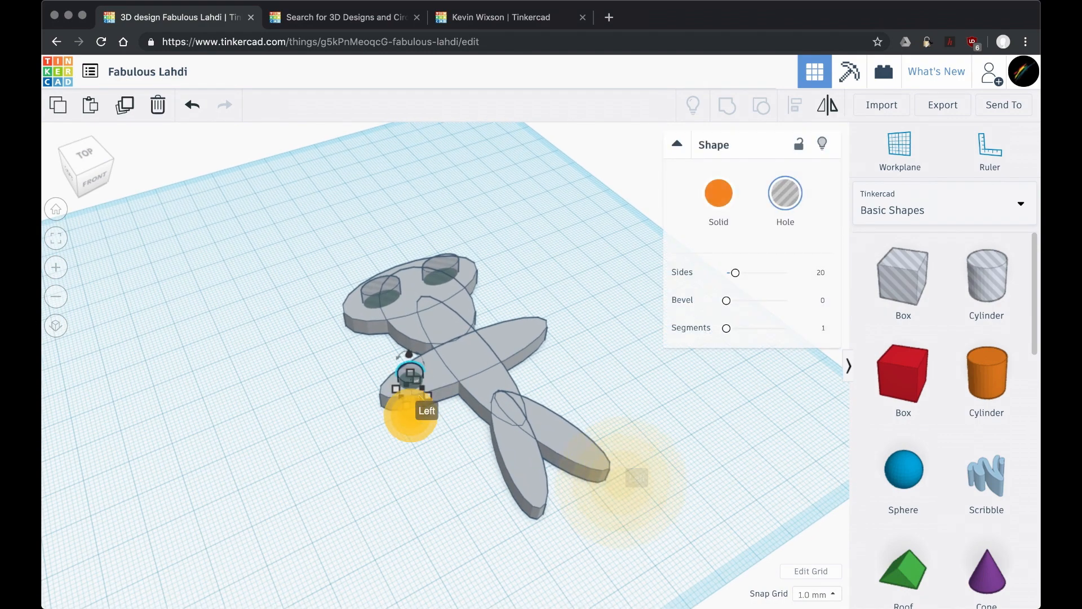
left_click(641, 490)
left_click(660, 529)
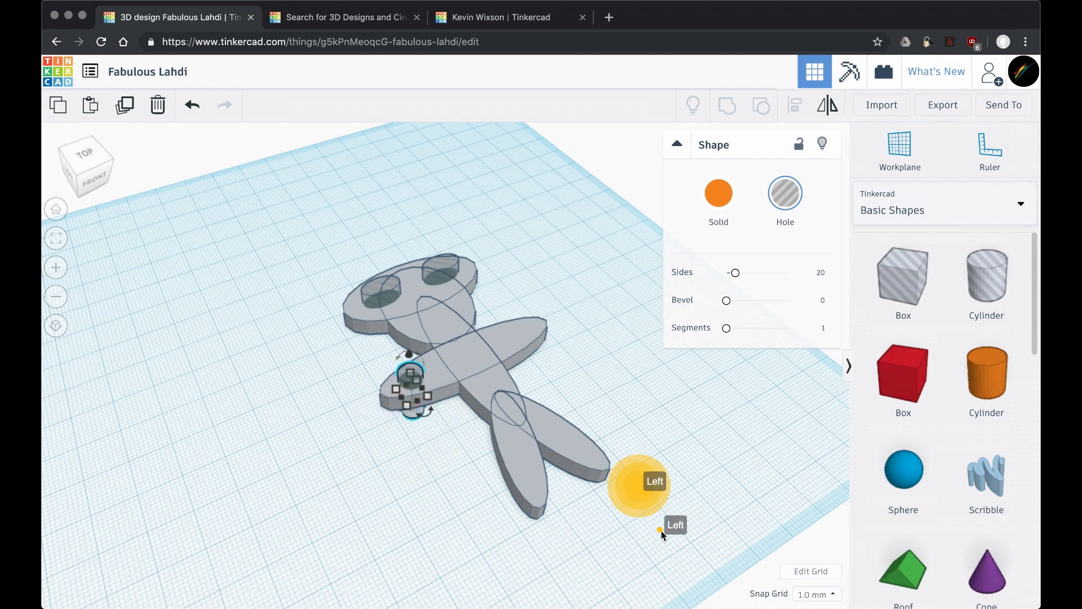
Group all of the figure's shapes, including the eye holes and the arm hole, into one object
mouse_move(637, 400)
right_mouse_down("shift")
mouse_move(616, 430)
mouse_move(571, 314)
mouse_move(550, 383)
mouse_move(497, 430)
right_mouse_up("shift")
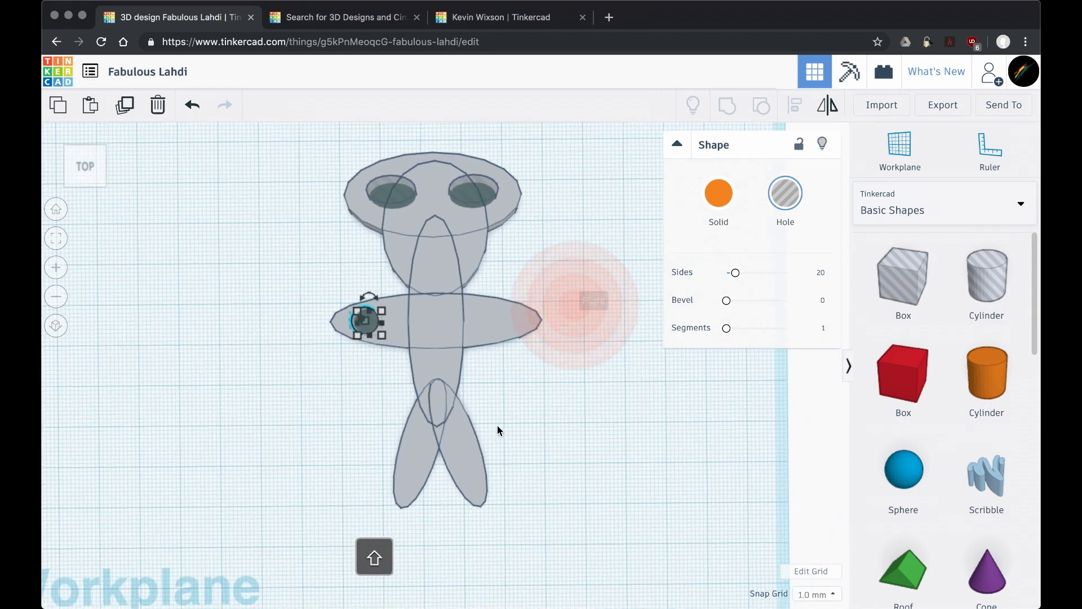
mouse_move(244, 127)
left_mouse_down()
mouse_move(510, 459)
mouse_move(638, 591)
left_mouse_up()
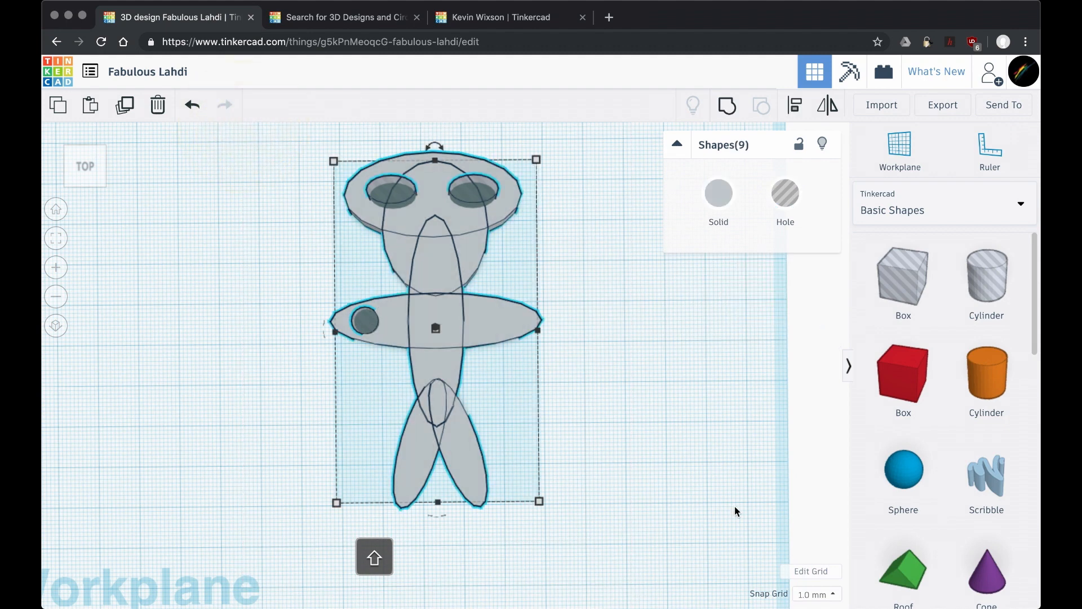
left_click(727, 105)
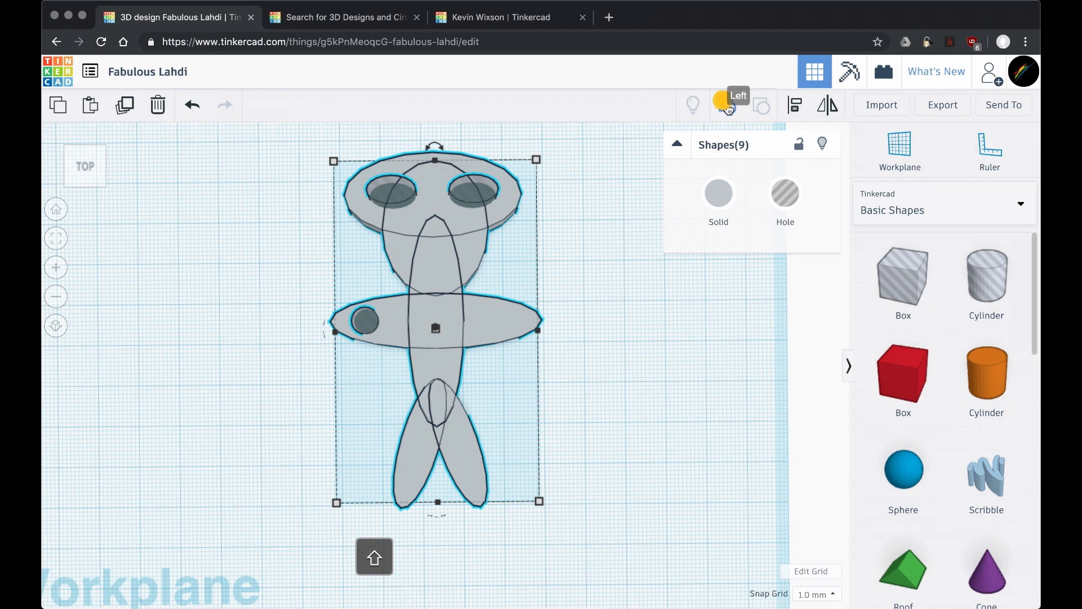
left_click(591, 408)
Examine the grouped figure from several angles, then restore the home view and fit the figure in view
mouse_move(589, 512)
right_mouse_down()
mouse_move(761, 454)
mouse_move(725, 466)
mouse_move(525, 450)
mouse_move(453, 492)
mouse_move(425, 495)
mouse_move(594, 519)
mouse_move(606, 543)
mouse_move(691, 473)
mouse_move(640, 526)
mouse_move(574, 542)
mouse_move(657, 517)
mouse_move(668, 500)
mouse_move(359, 374)
mouse_move(428, 408)
mouse_move(431, 378)
mouse_move(407, 327)
right_mouse_up()
middle_click_drag(405, 323, 476, 394, "shift")
right_click_drag(443, 344, 417, 355)
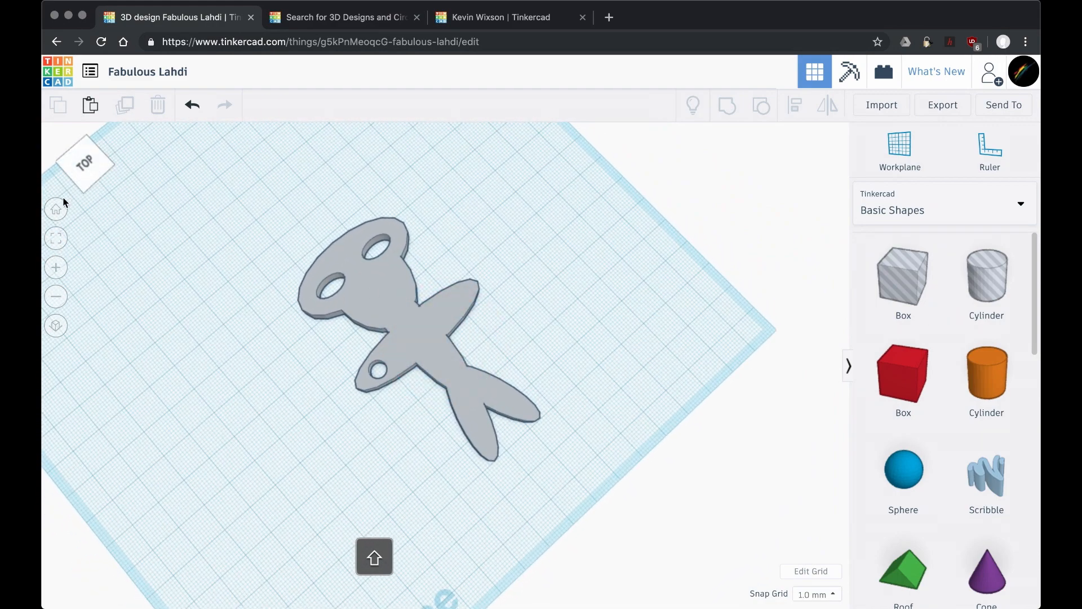
left_click(60, 212)
scroll(541, 442, "down", 5)
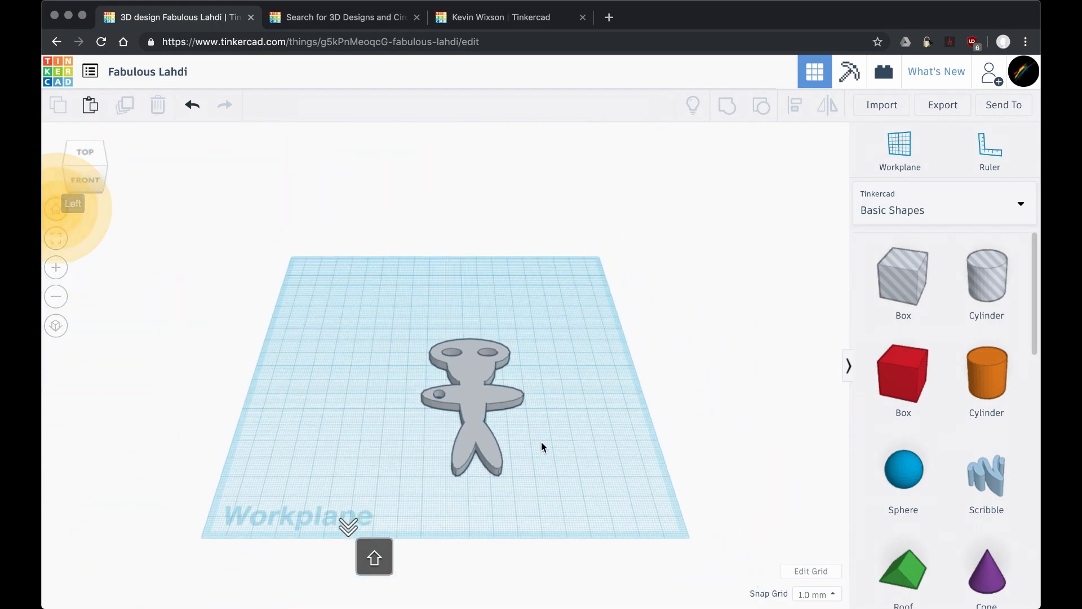
scroll(541, 442, "up", 5)
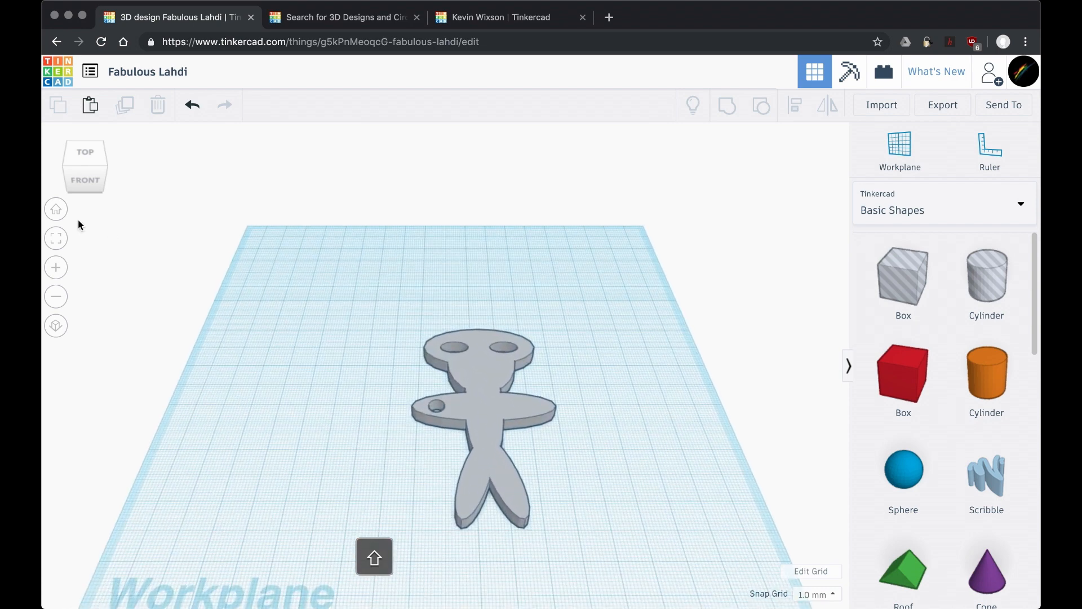
left_click(55, 239)
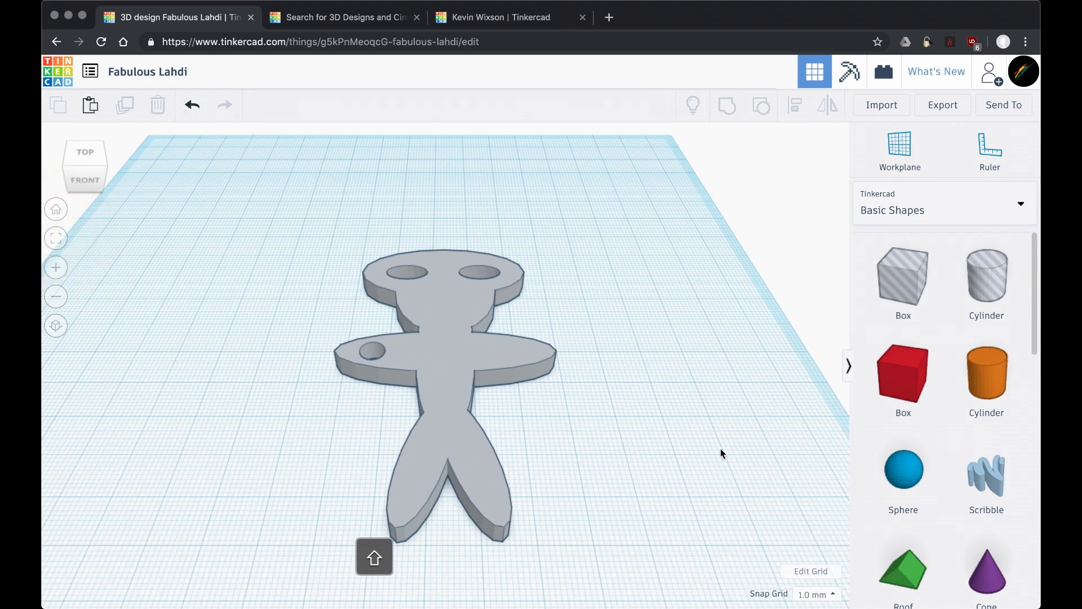
left_click(144, 72)
left_click_drag(195, 72, 104, 75)
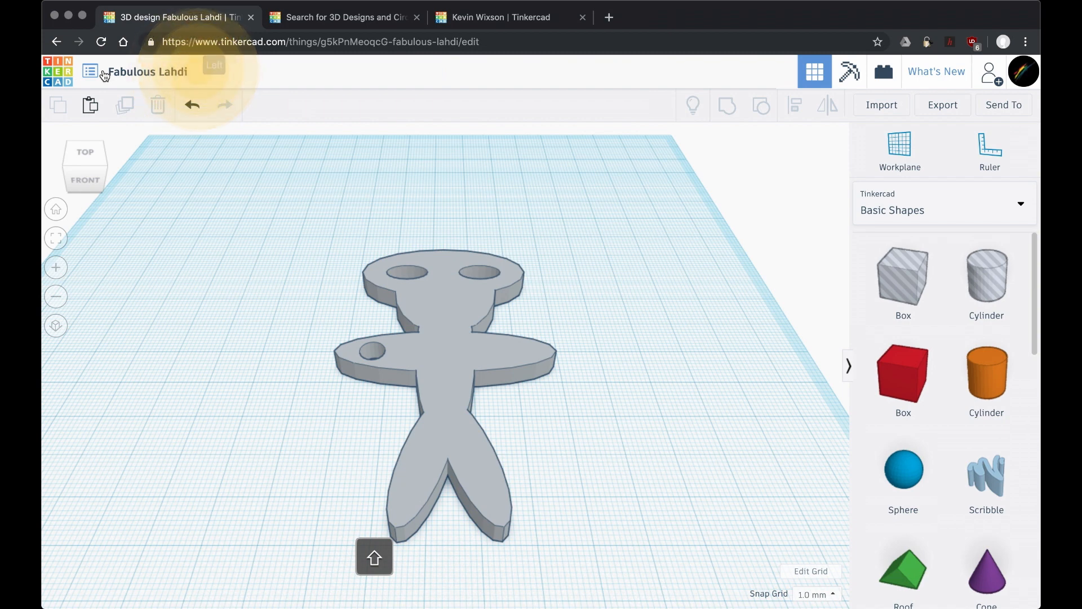
key("shift+a")
key("l")
key("i")
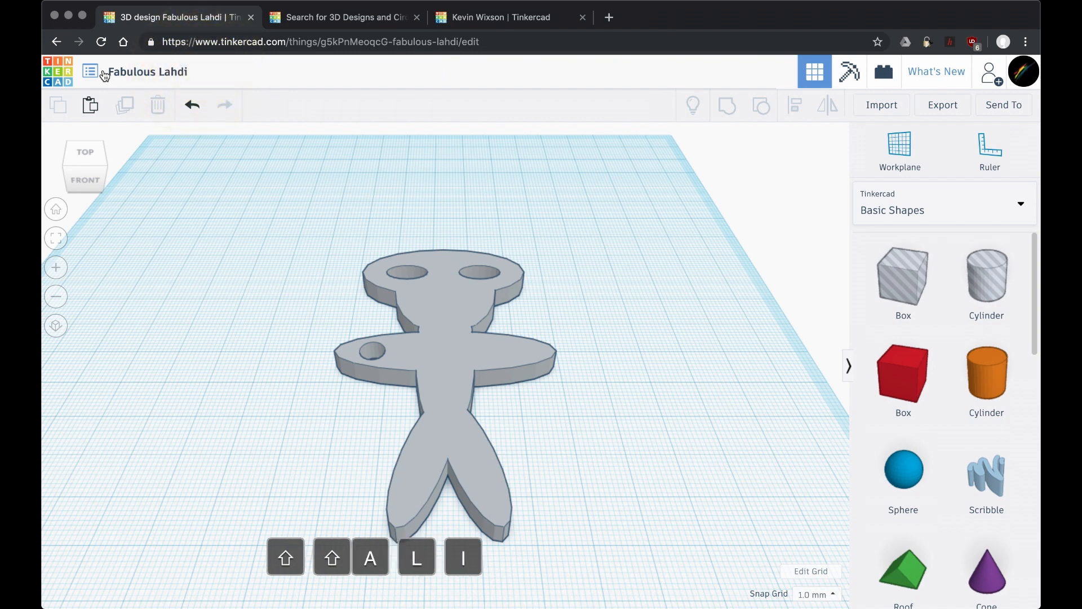
Rename the design "Alien Hanger" and leave the editor for the dashboard
left_click(144, 71)
type("Alien ")
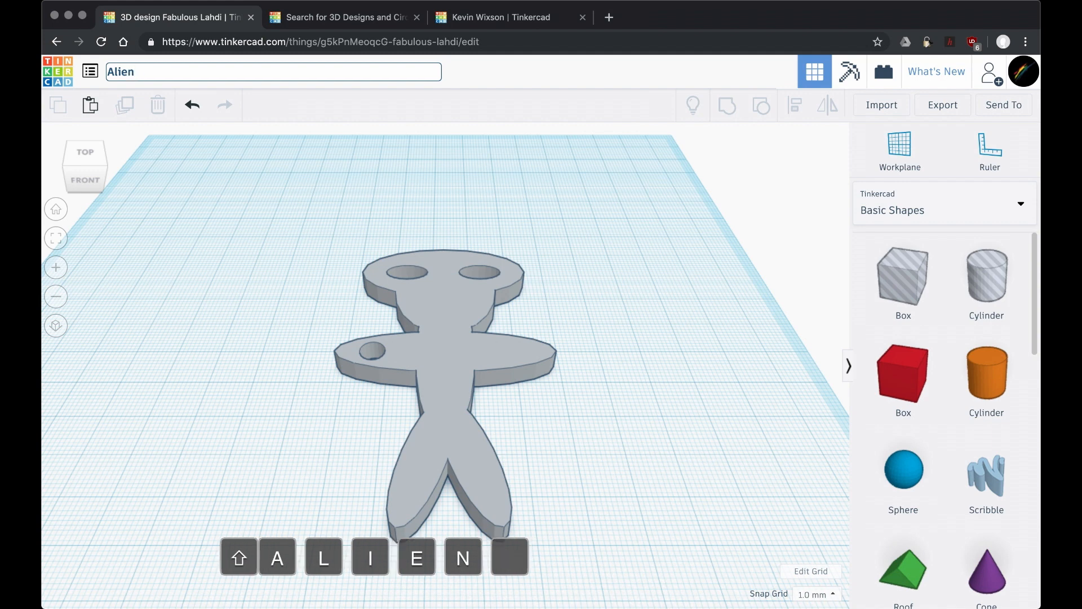
type("Hanger")
key("Return")
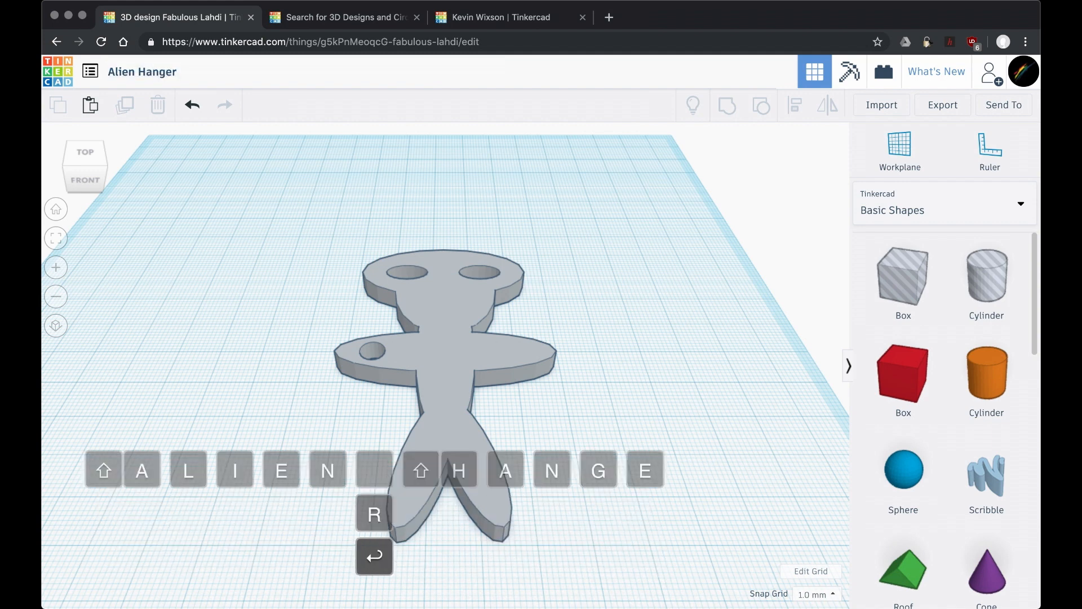
left_click(66, 76)
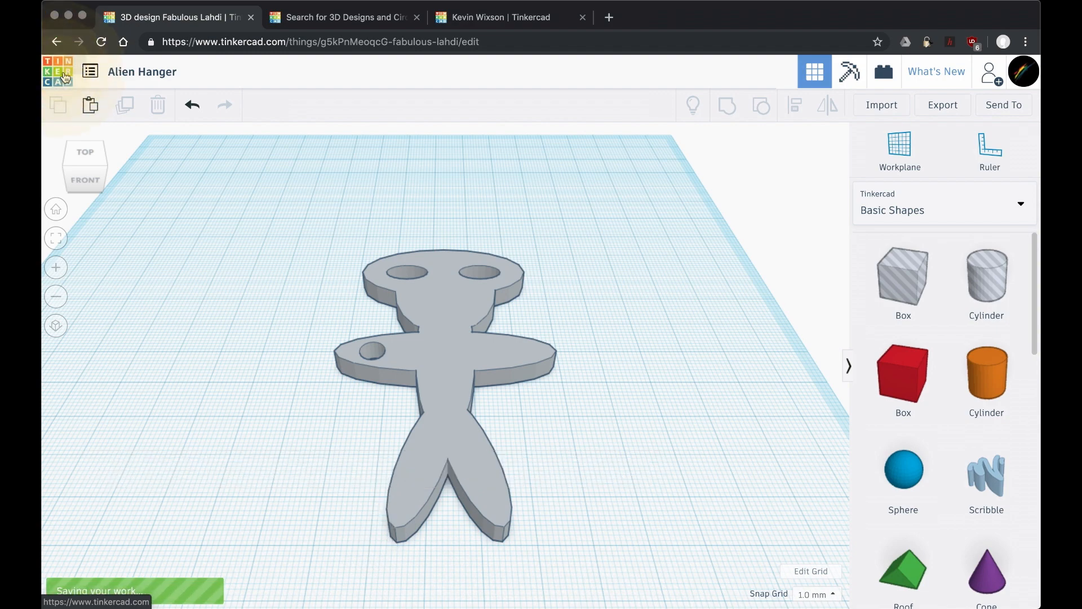